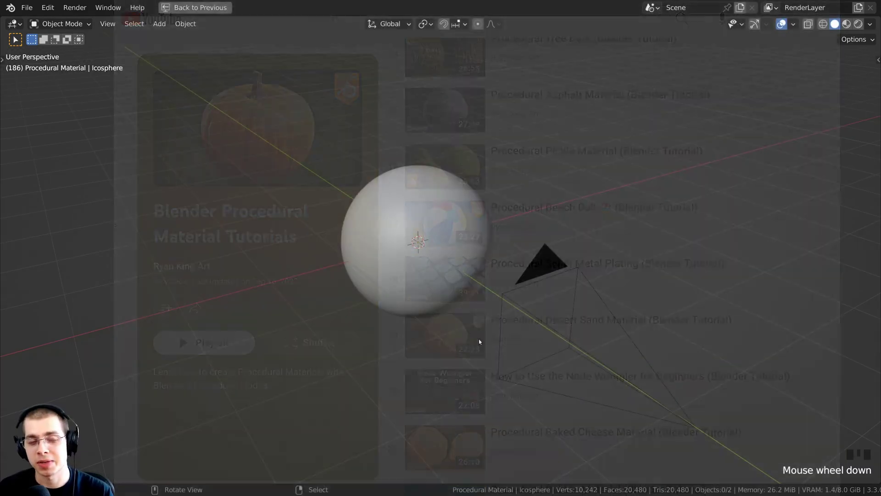
Add a second ico sphere over the existing sphere and raise its subdivisions until it looks smooth
{"action": "scroll", "coordinate": [458, 200], "scroll_direction": "up", "scroll_amount": 2}
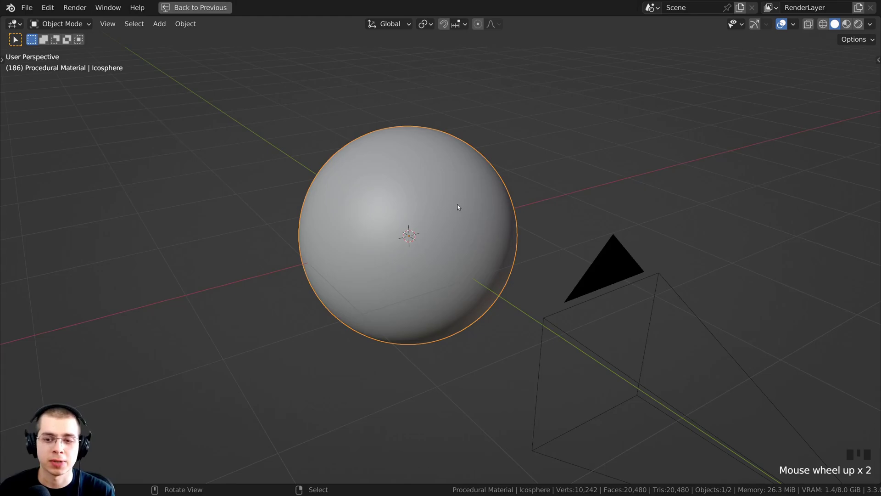
{"action": "middle_click_drag", "start_coordinate": [458, 205], "coordinate": [448, 198], "text": "shift"}
{"action": "key", "text": "shift+a"}
{"action": "mouse_move", "coordinate": [431, 171]}
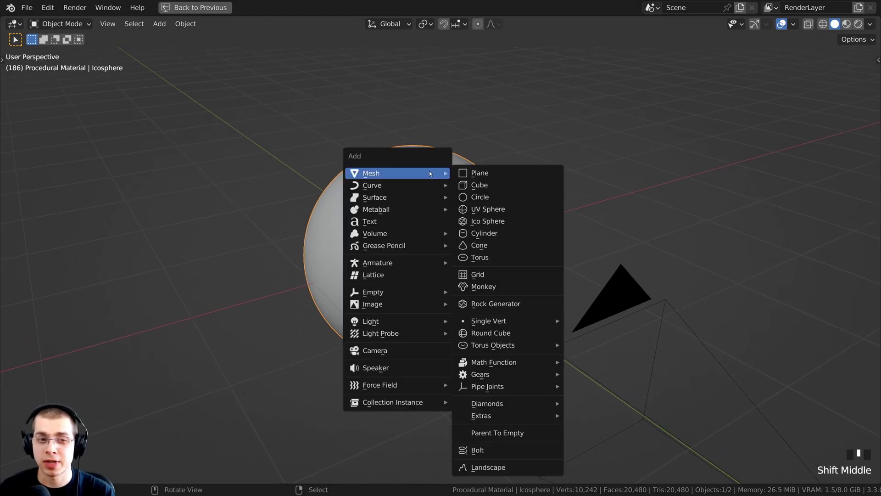
{"action": "left_click", "coordinate": [485, 224]}
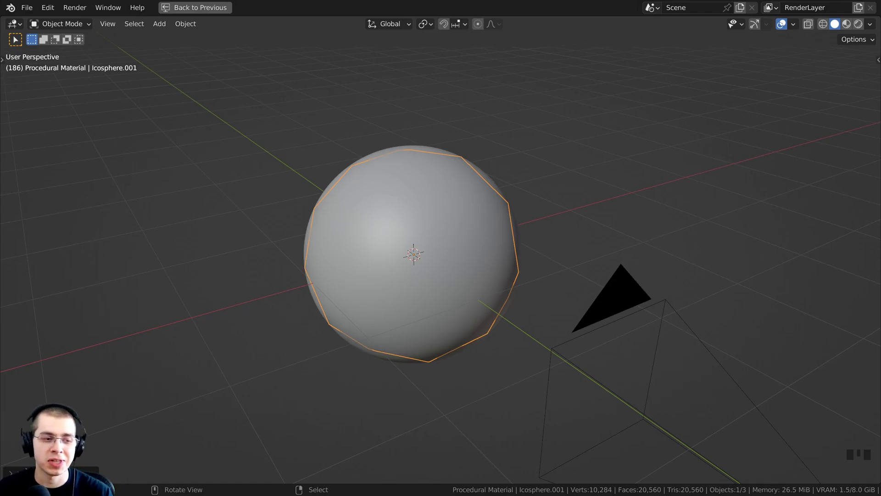
{"action": "left_click", "coordinate": [39, 473]}
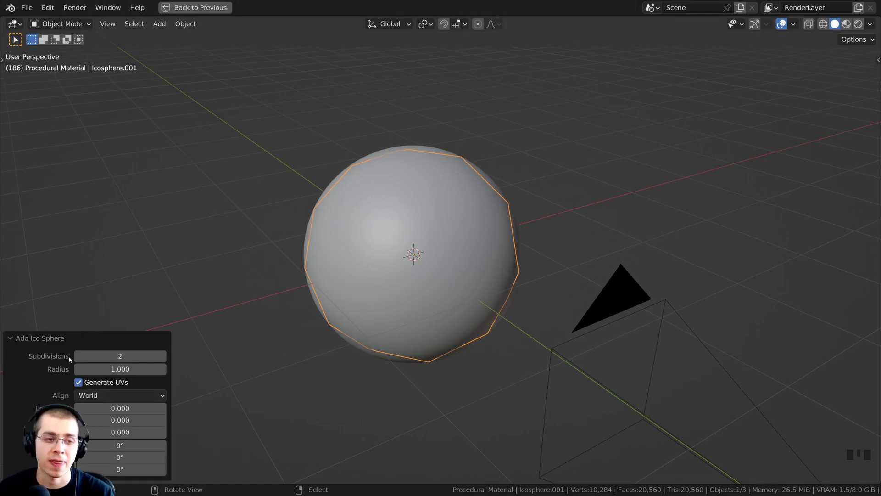
{"action": "left_click", "coordinate": [162, 356]}
{"action": "left_click", "coordinate": [163, 356]}
{"action": "left_click", "coordinate": [162, 357]}
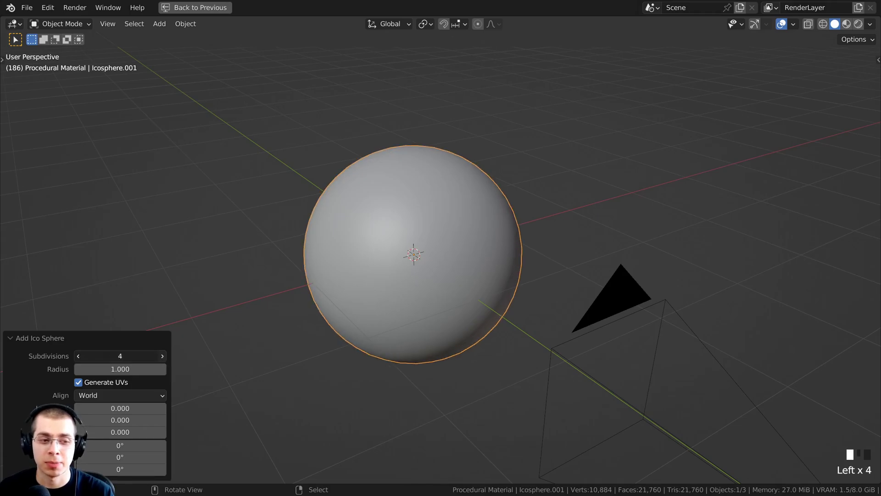
{"action": "left_click", "coordinate": [163, 357]}
{"action": "left_click", "coordinate": [30, 338]}
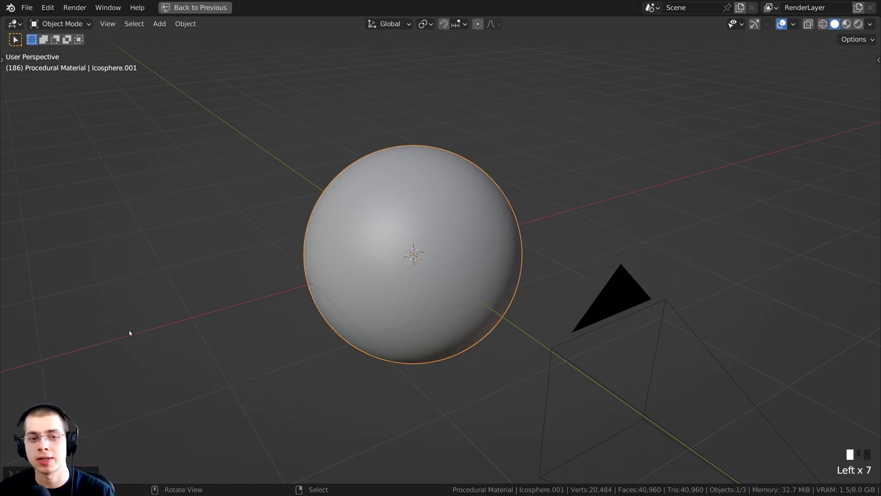
Delete the newly added ico sphere
{"action": "key", "text": "x"}
{"action": "left_click", "coordinate": [368, 264]}
Apply smooth shading to the remaining sphere
{"action": "scroll", "coordinate": [425, 189], "scroll_direction": "down", "scroll_amount": 2}
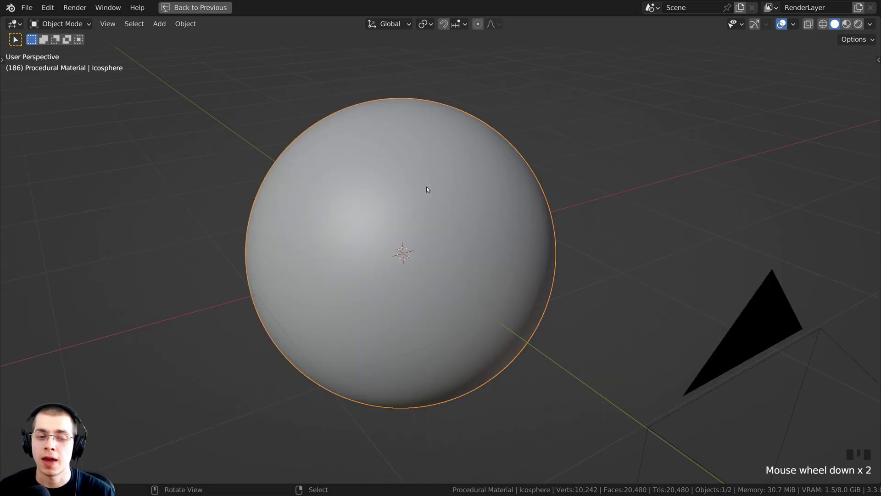
{"action": "right_click", "coordinate": [380, 181]}
{"action": "left_click", "coordinate": [380, 180]}
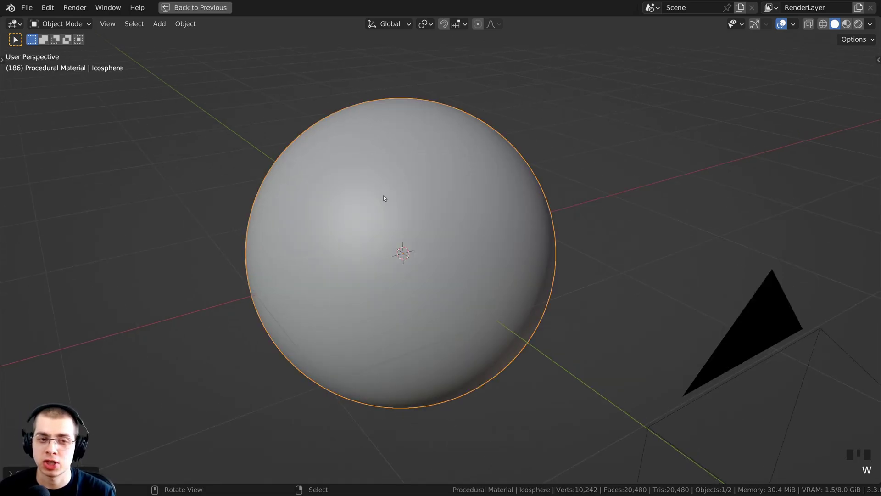
Select the camera and look at the sphere through the camera view
{"action": "scroll", "coordinate": [374, 219], "scroll_direction": "down", "scroll_amount": 2}
{"action": "left_click", "coordinate": [661, 289]}
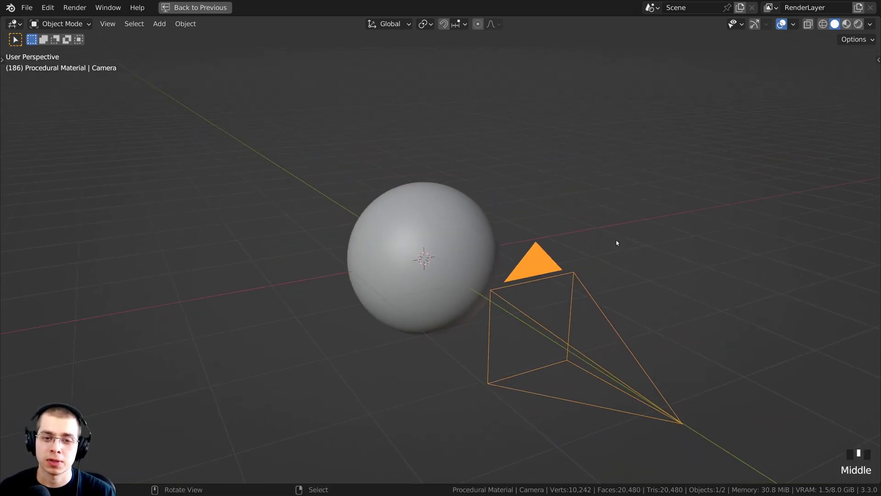
{"action": "key", "text": "KP_0"}
{"action": "scroll", "coordinate": [552, 248], "scroll_direction": "down", "scroll_amount": 1}
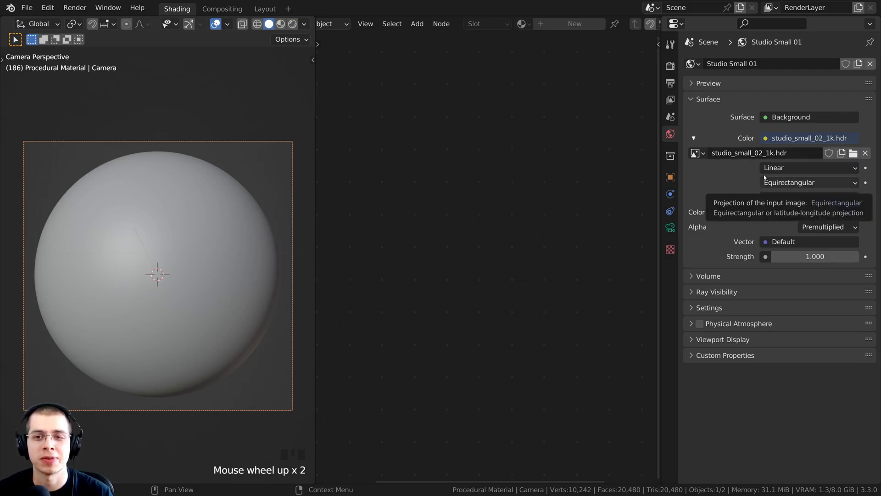
Examine the texture choices for the world background colour and the Film settings of the renderer
{"action": "left_click", "coordinate": [765, 139]}
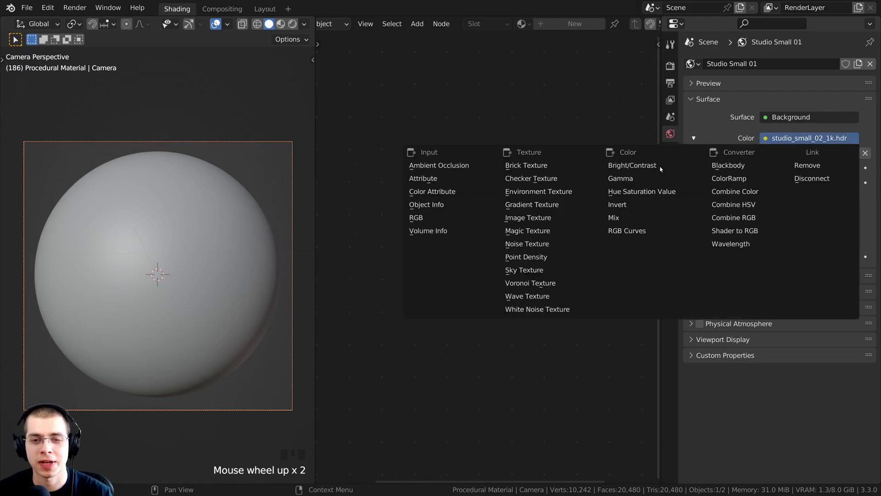
{"action": "left_click", "coordinate": [545, 193]}
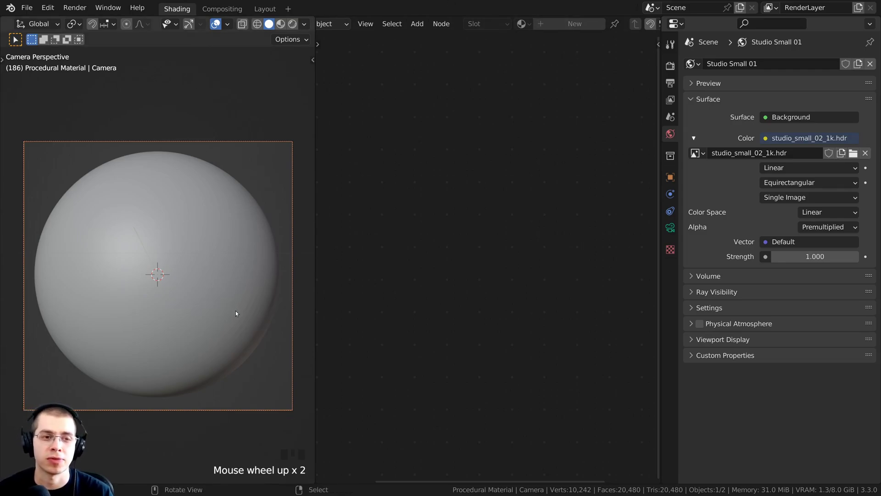
{"action": "middle_click_drag", "start_coordinate": [235, 216], "coordinate": [236, 236], "text": "shift"}
{"action": "left_click", "coordinate": [670, 66]}
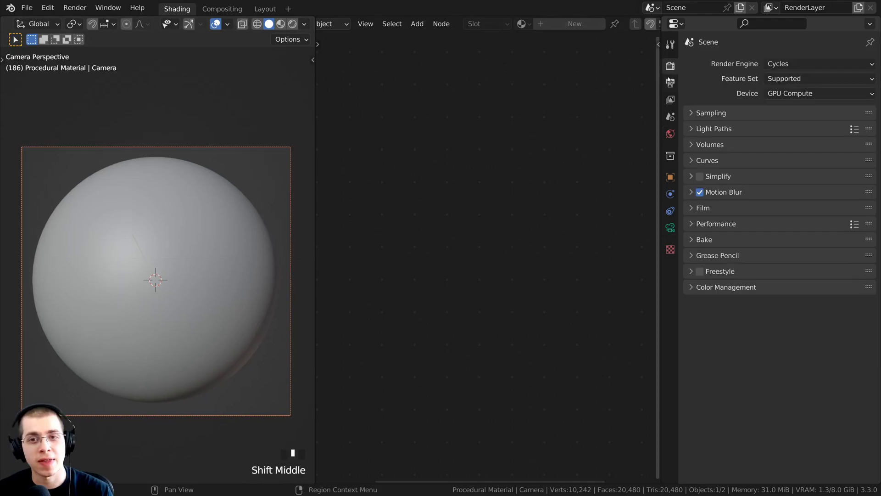
{"action": "left_click", "coordinate": [693, 209]}
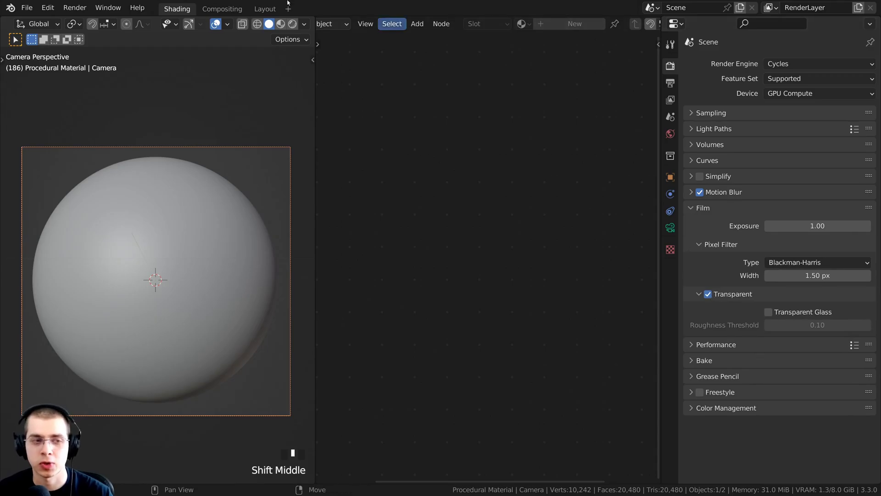
Switch the viewport to Rendered shading and frame the sphere in the camera view
{"action": "key", "text": "z"}
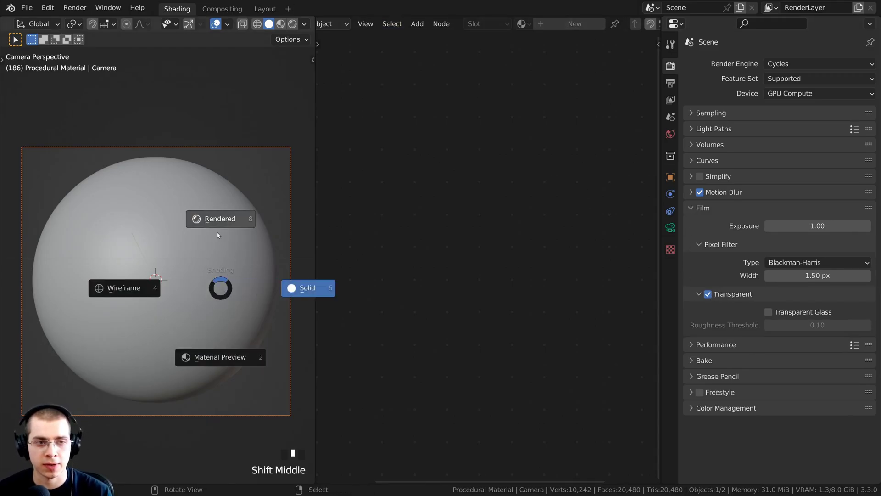
{"action": "left_click", "coordinate": [221, 218]}
{"action": "scroll", "coordinate": [230, 191], "scroll_direction": "down", "scroll_amount": 2}
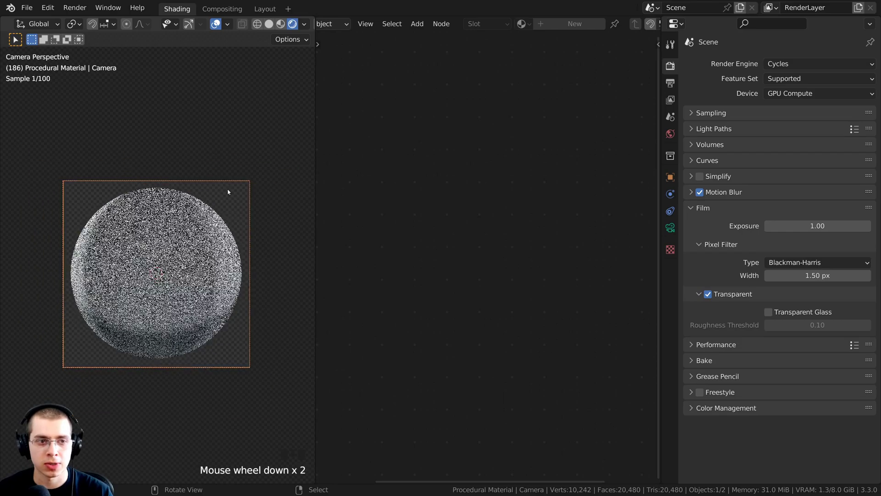
{"action": "middle_click_drag", "start_coordinate": [230, 191], "coordinate": [214, 149]}
{"action": "key", "text": "KP_0"}
{"action": "scroll", "coordinate": [188, 170], "scroll_direction": "up", "scroll_amount": 3}
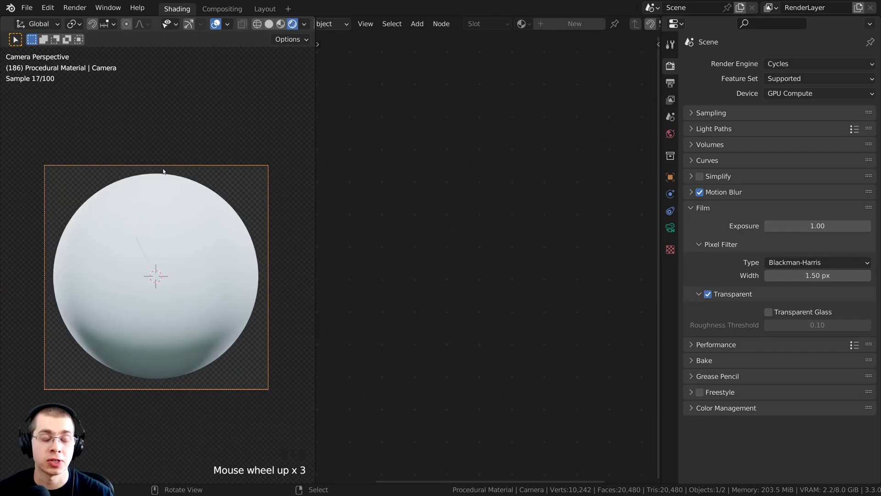
{"action": "scroll", "coordinate": [172, 209], "scroll_direction": "up", "scroll_amount": 1}
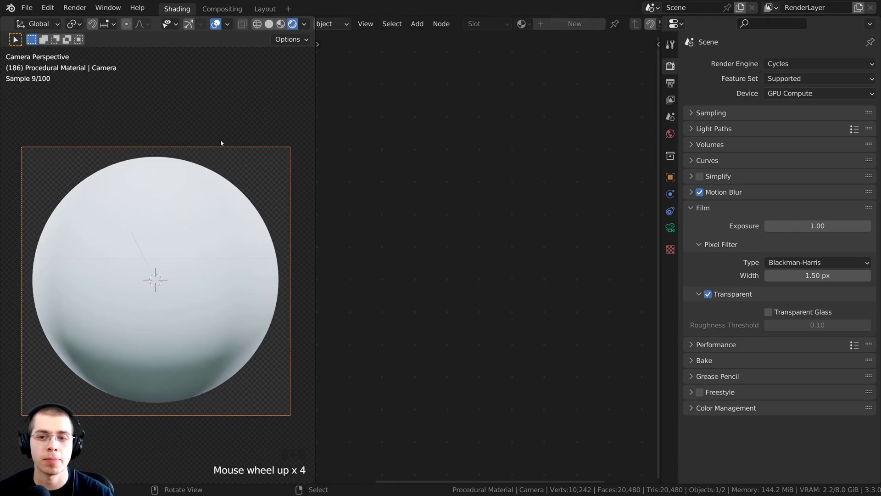
Examine the Color Management settings, including the available Look contrast options
{"action": "left_click", "coordinate": [691, 208]}
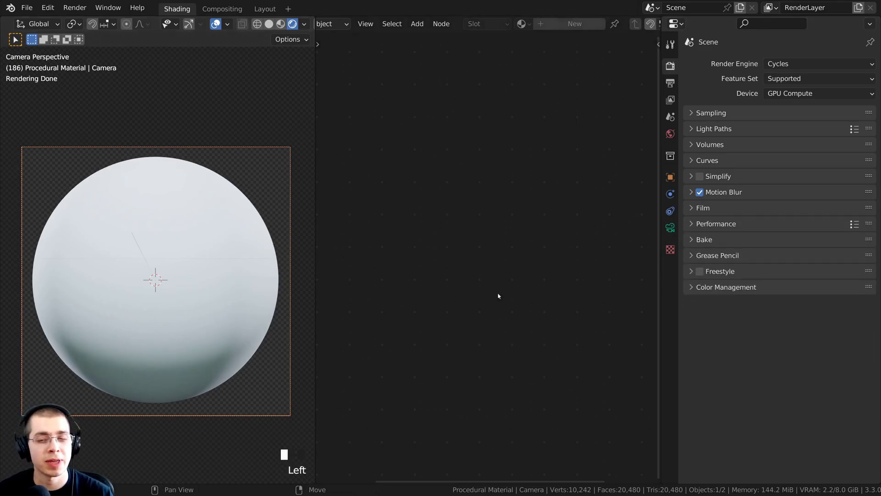
{"action": "left_click", "coordinate": [692, 288]}
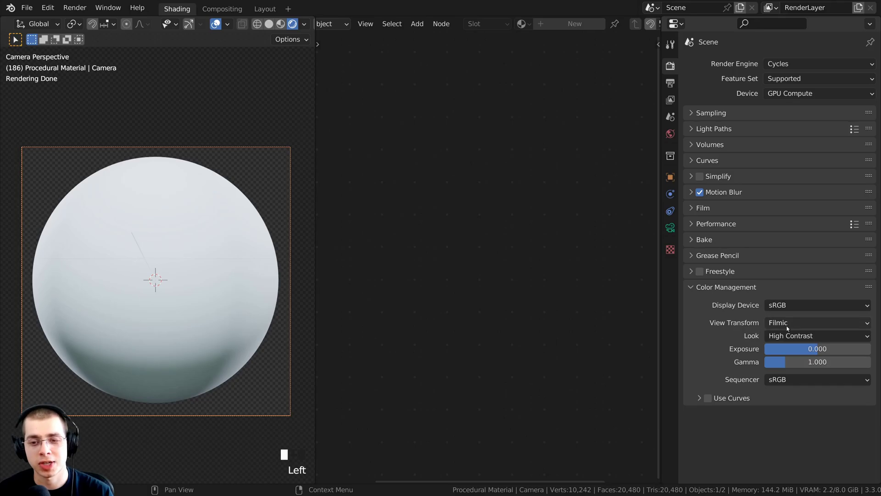
{"action": "left_click", "coordinate": [777, 338]}
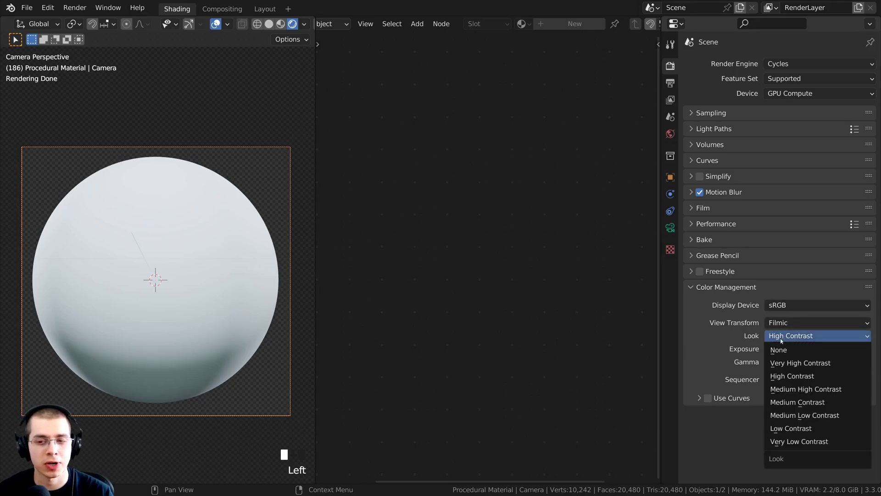
{"action": "left_click", "coordinate": [770, 337]}
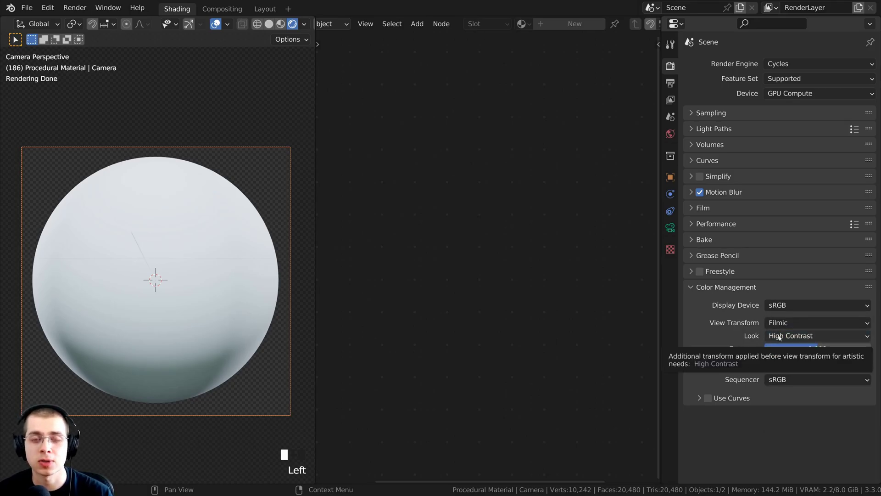
{"action": "left_click", "coordinate": [691, 288]}
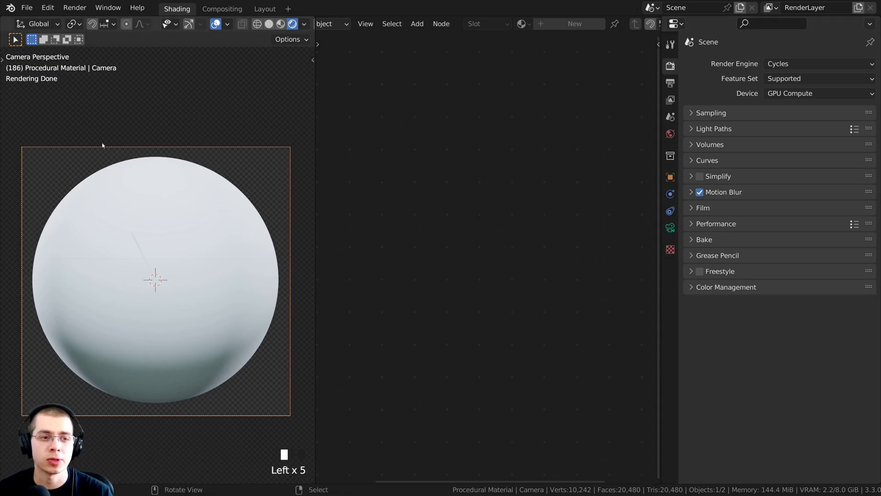
Widen the node editor by narrowing the 3D viewport, and show the node editor's type
{"action": "left_click_drag", "start_coordinate": [314, 218], "coordinate": [268, 217]}
{"action": "key", "text": "z"}
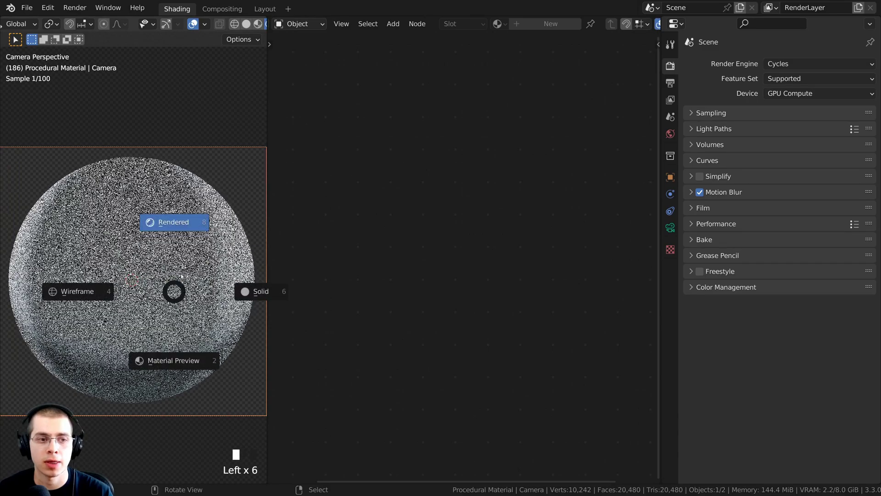
{"action": "scroll", "coordinate": [294, 24], "scroll_direction": "up", "scroll_amount": 10}
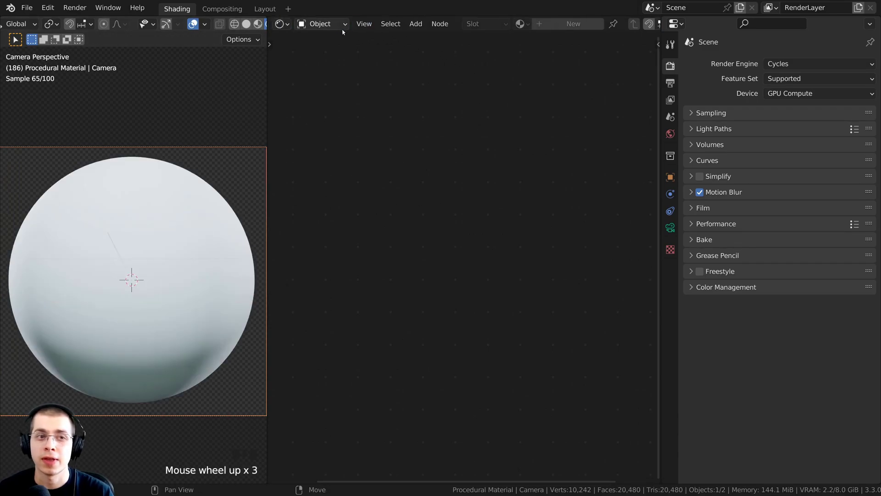
{"action": "left_click", "coordinate": [281, 23]}
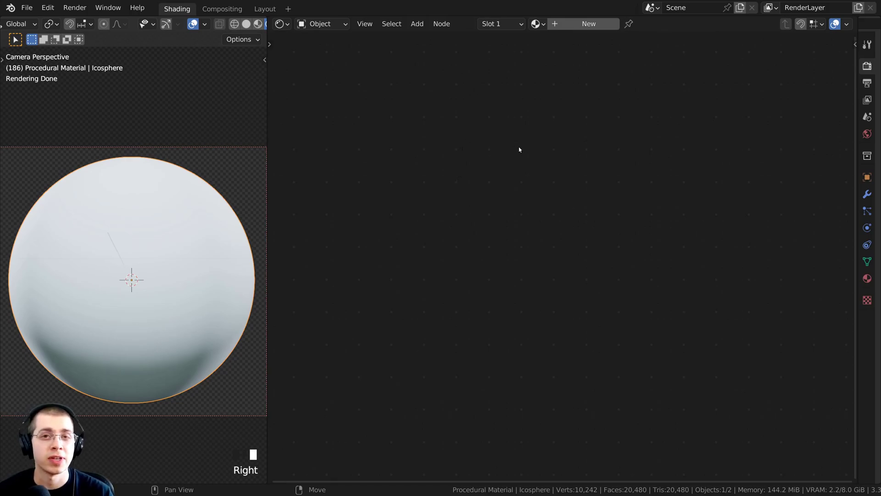
Open the program's preferences
{"action": "left_click", "coordinate": [47, 7]}
{"action": "left_click", "coordinate": [77, 178]}
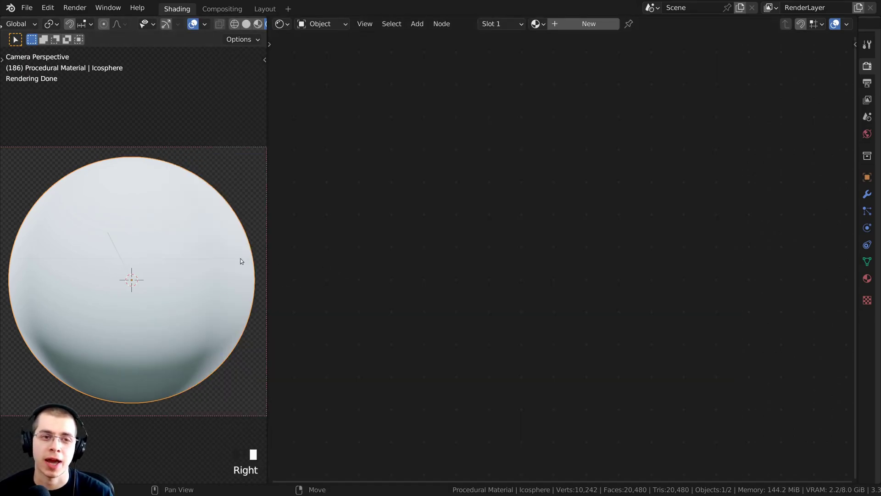
Create a new material on the sphere and name it Procedural Rough Metal
{"action": "double_click", "coordinate": [564, 23]}
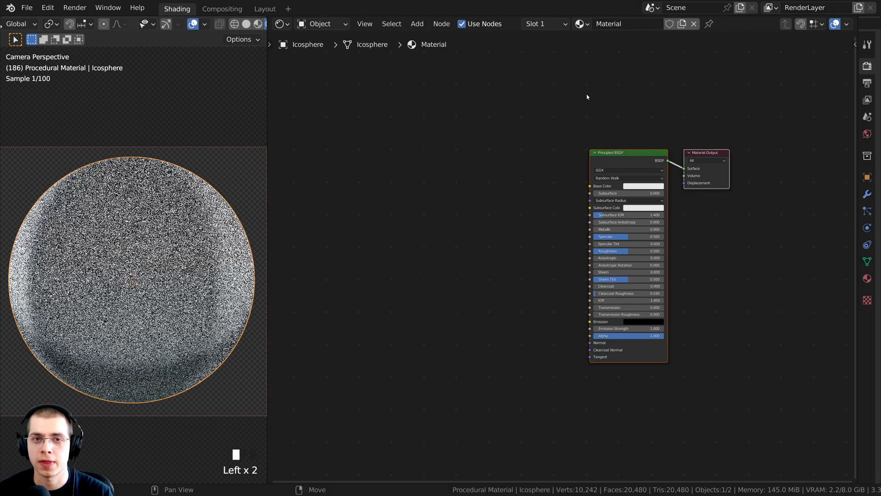
{"action": "left_click", "coordinate": [619, 24]}
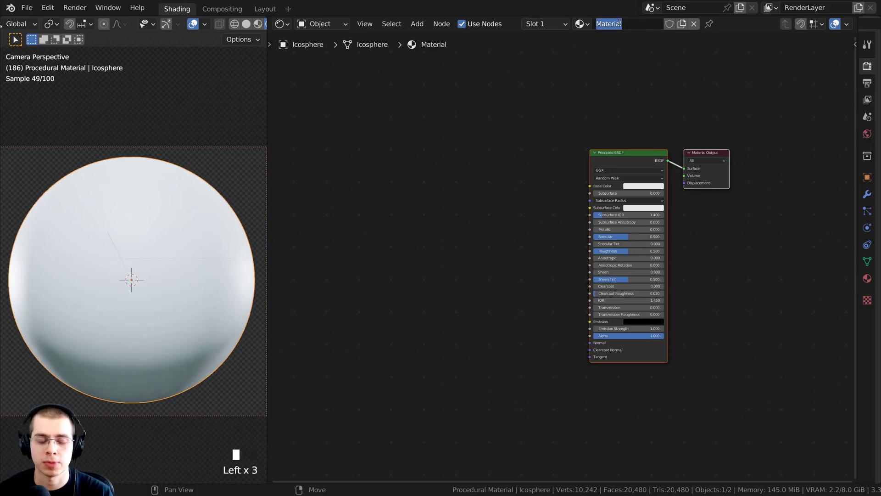
{"action": "type", "text": "Procedural Rough Metal"}
{"action": "key", "text": "Return"}
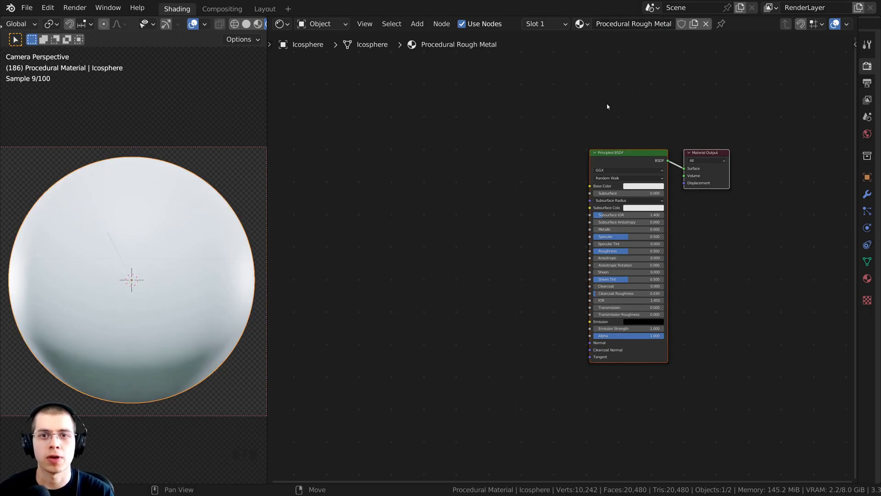
Add a Musgrave Texture node and place it to the left of the Principled BSDF
{"action": "scroll", "coordinate": [572, 183], "scroll_direction": "up", "scroll_amount": 4}
{"action": "middle_click_drag", "start_coordinate": [476, 121], "coordinate": [509, 138]}
{"action": "key", "text": "shift+a"}
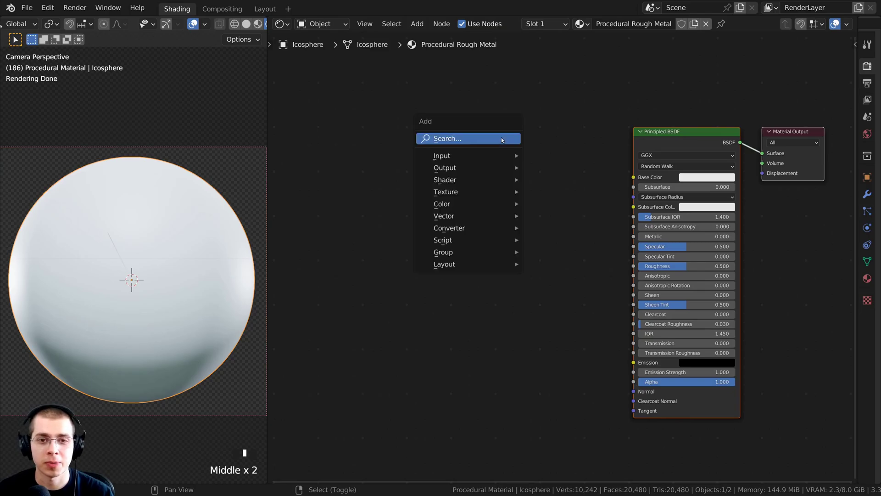
{"action": "left_click", "coordinate": [501, 138]}
{"action": "type", "text": "mus"}
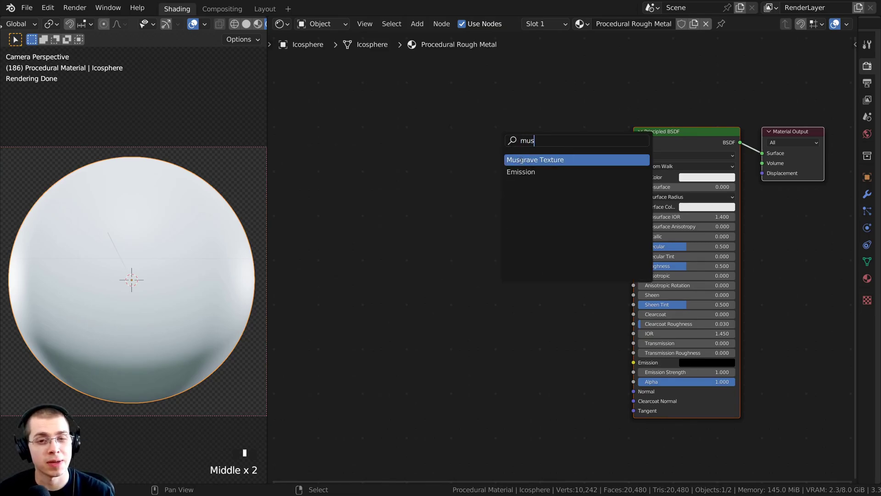
{"action": "left_click", "coordinate": [522, 159]}
{"action": "left_click", "coordinate": [425, 249]}
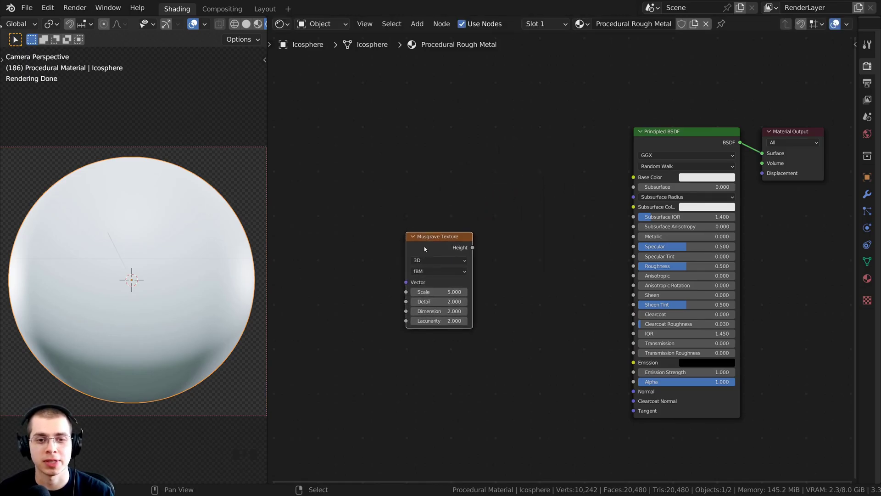
Preview the Musgrave Texture on the sphere by sending its Height output straight to the material's surface
{"action": "scroll", "coordinate": [424, 249], "scroll_direction": "up", "scroll_amount": 1}
{"action": "scroll", "coordinate": [410, 235], "scroll_direction": "down", "scroll_amount": 2}
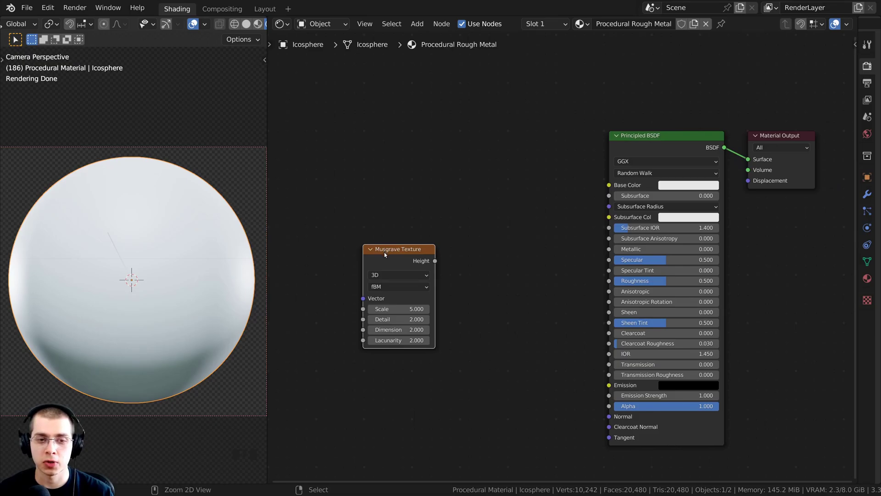
{"action": "left_click", "coordinate": [386, 255], "text": "ctrl+shift"}
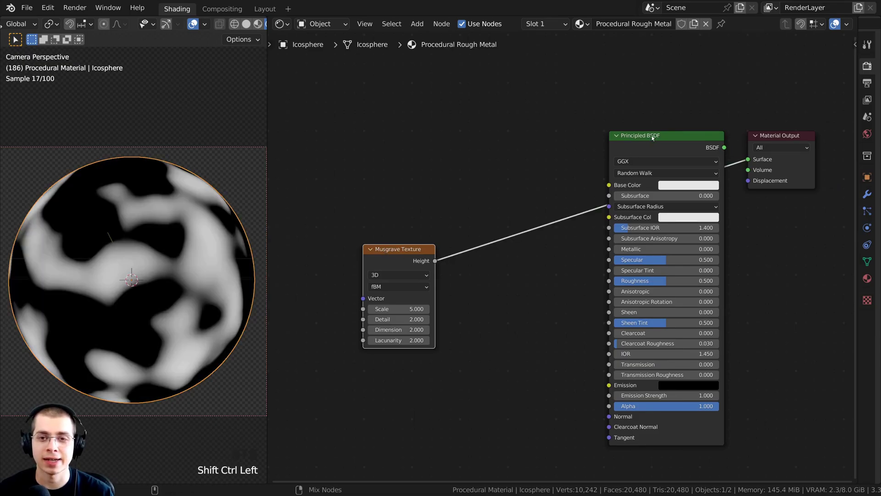
Compare the Principled BSDF and the Musgrave Texture on the sphere by alternately sending each to the material's surface
{"action": "left_click", "coordinate": [662, 135], "text": "ctrl+shift"}
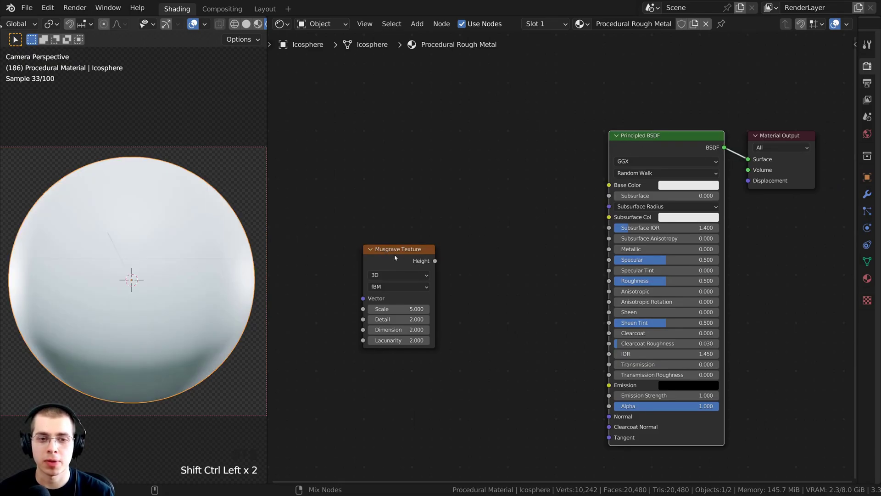
{"action": "left_click", "coordinate": [393, 258], "text": "ctrl+shift"}
{"action": "left_click", "coordinate": [664, 138], "text": "ctrl+shift"}
{"action": "left_click", "coordinate": [396, 253], "text": "ctrl+shift"}
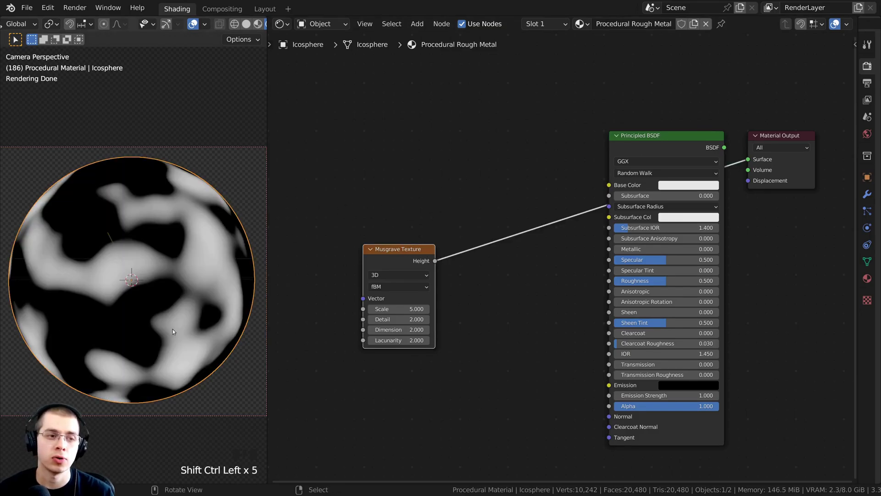
Add Texture Coordinate and Mapping nodes feeding the Musgrave Texture's Vector input
{"action": "middle_click_drag", "start_coordinate": [507, 270], "coordinate": [567, 262]}
{"action": "left_click", "coordinate": [459, 255], "text": "ctrl+shift"}
{"action": "left_click_drag", "start_coordinate": [459, 255], "coordinate": [455, 235]}
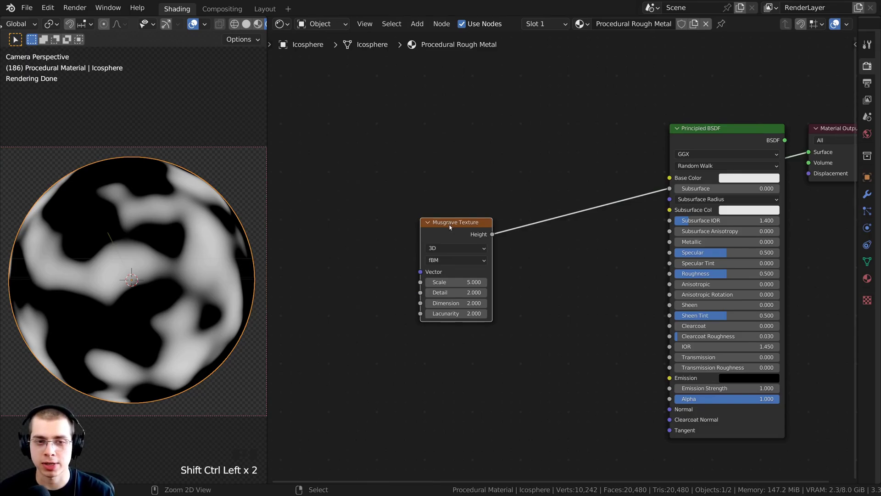
{"action": "key", "text": "ctrl+t"}
{"action": "middle_click_drag", "start_coordinate": [354, 242], "coordinate": [399, 234]}
{"action": "scroll", "coordinate": [400, 234], "scroll_direction": "up", "scroll_amount": 1}
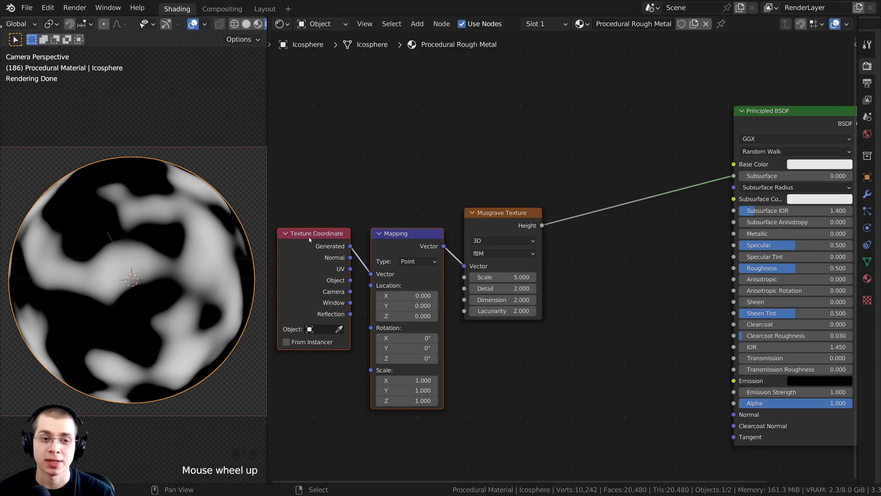
Delete the Mapping node and connect the Texture Coordinate's Object output to the Musgrave Texture's Vector input
{"action": "left_click_drag", "start_coordinate": [404, 296], "coordinate": [510, 296]}
{"action": "right_click", "coordinate": [404, 296]}
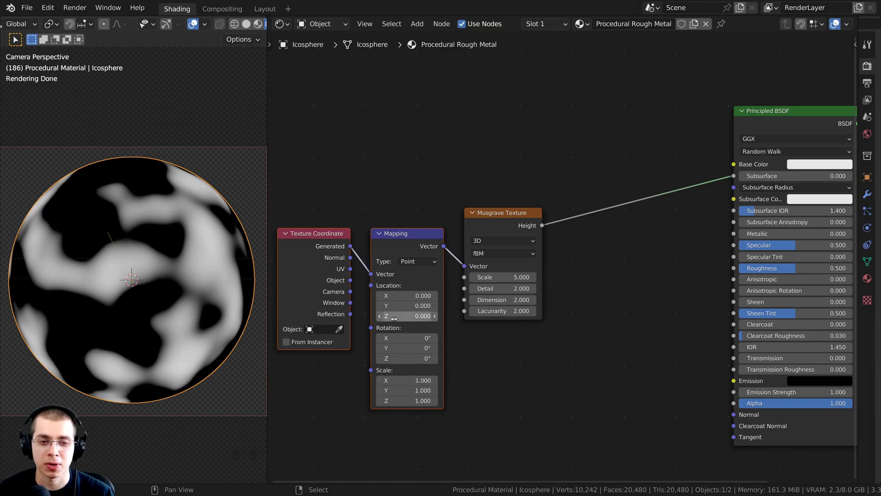
{"action": "left_click", "coordinate": [398, 244]}
{"action": "key", "text": "x"}
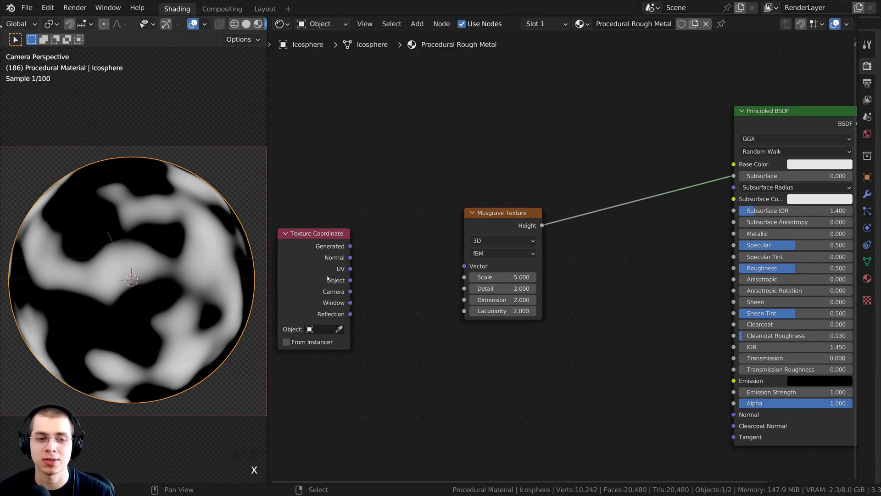
{"action": "left_click_drag", "start_coordinate": [298, 244], "coordinate": [332, 220]}
{"action": "scroll", "coordinate": [331, 220], "scroll_direction": "up", "scroll_amount": 3}
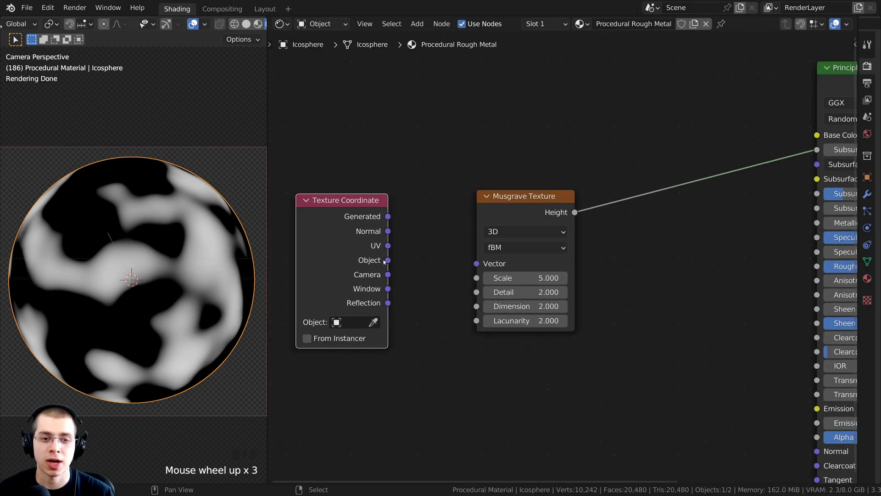
{"action": "left_click_drag", "start_coordinate": [387, 261], "coordinate": [476, 264]}
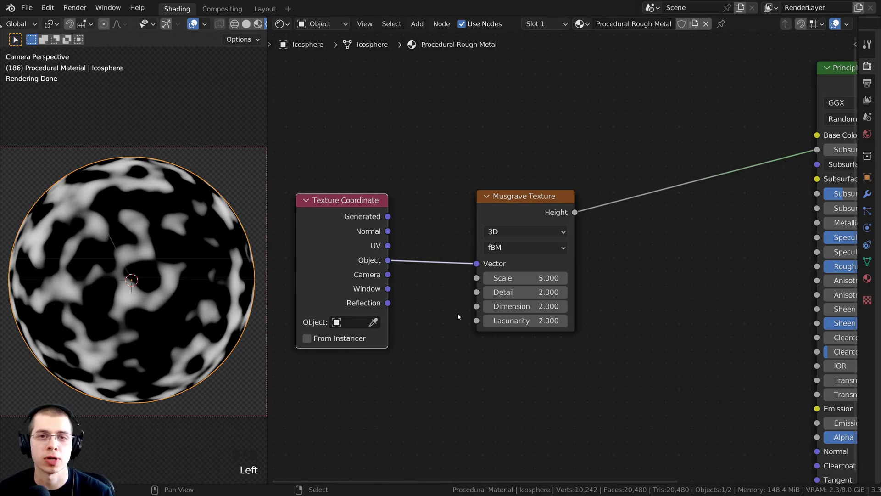
Set the Musgrave Texture's Scale to 1, Detail to 15 and Dimension to 0
{"action": "scroll", "coordinate": [488, 228], "scroll_direction": "up", "scroll_amount": 1}
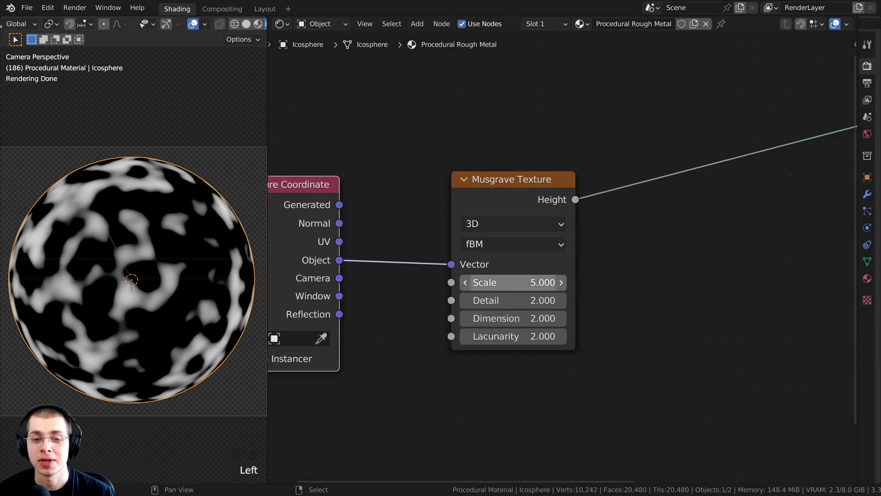
{"action": "left_click", "coordinate": [514, 282]}
{"action": "type", "text": "1"}
{"action": "key", "text": "Return"}
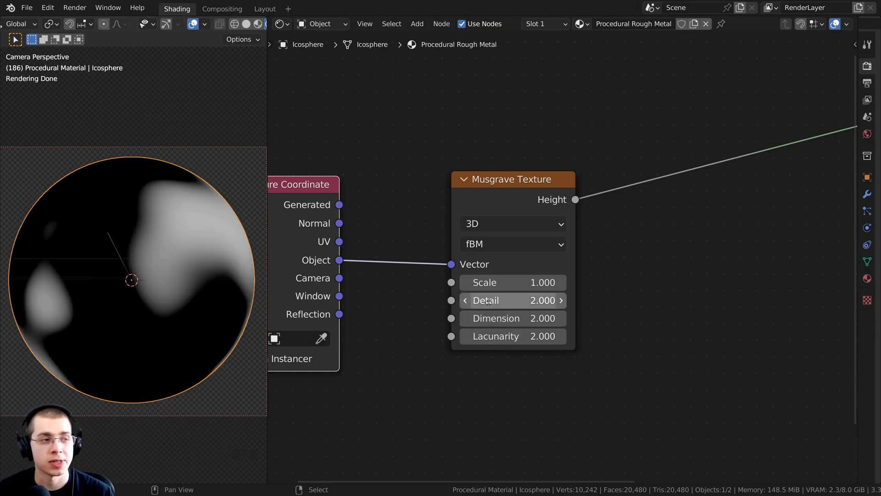
{"action": "left_click_drag", "start_coordinate": [514, 300], "coordinate": [546, 301]}
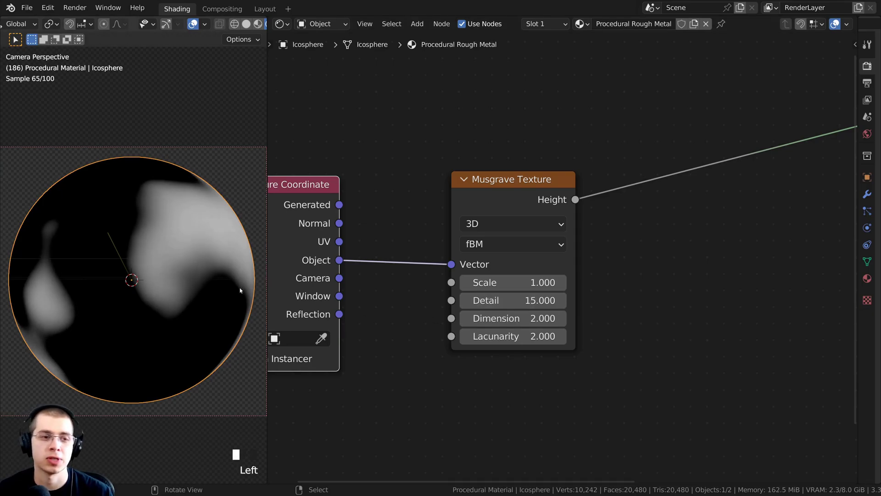
{"action": "scroll", "coordinate": [147, 129], "scroll_direction": "up", "scroll_amount": 4}
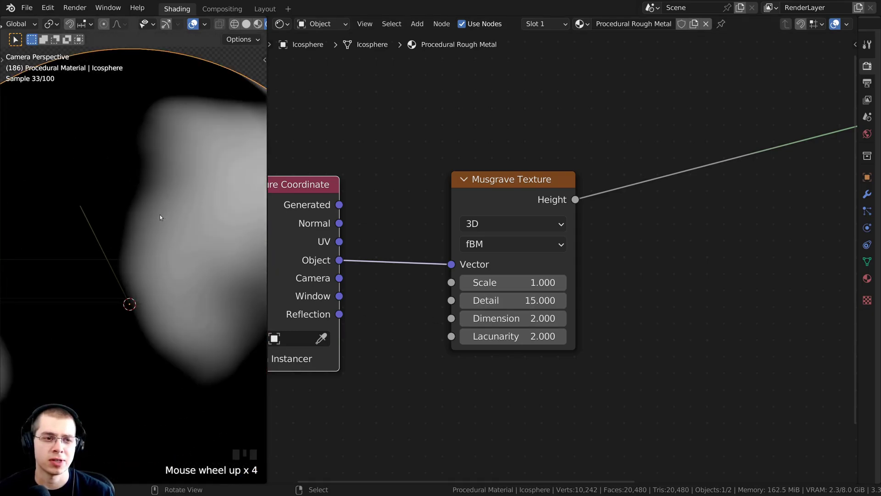
{"action": "scroll", "coordinate": [128, 276], "scroll_direction": "down", "scroll_amount": 1}
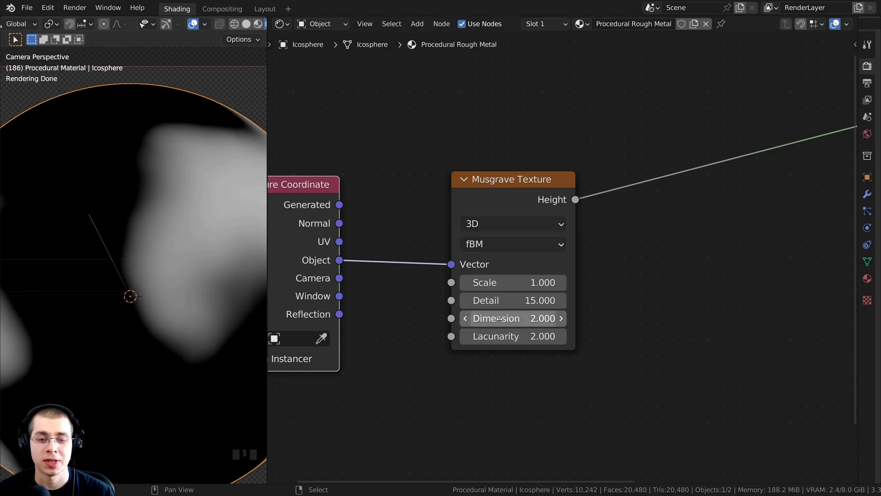
{"action": "left_click_drag", "start_coordinate": [505, 318], "coordinate": [146, 253]}
{"action": "scroll", "coordinate": [147, 254], "scroll_direction": "up", "scroll_amount": 5}
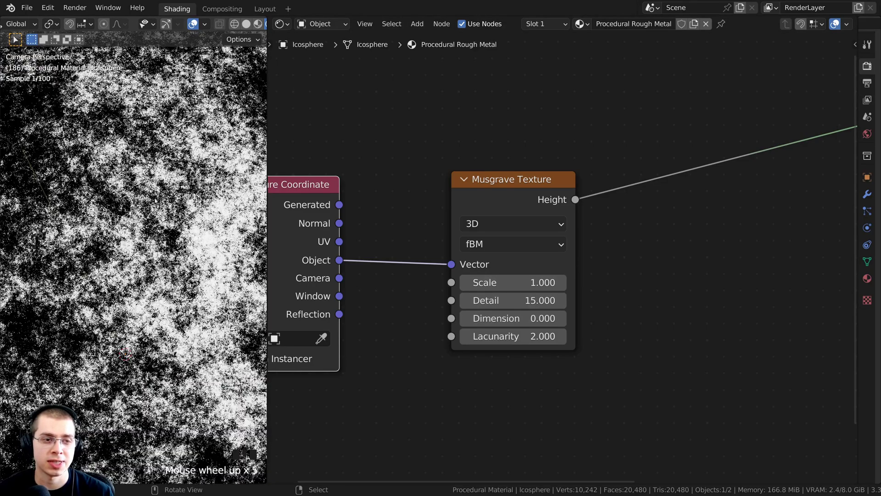
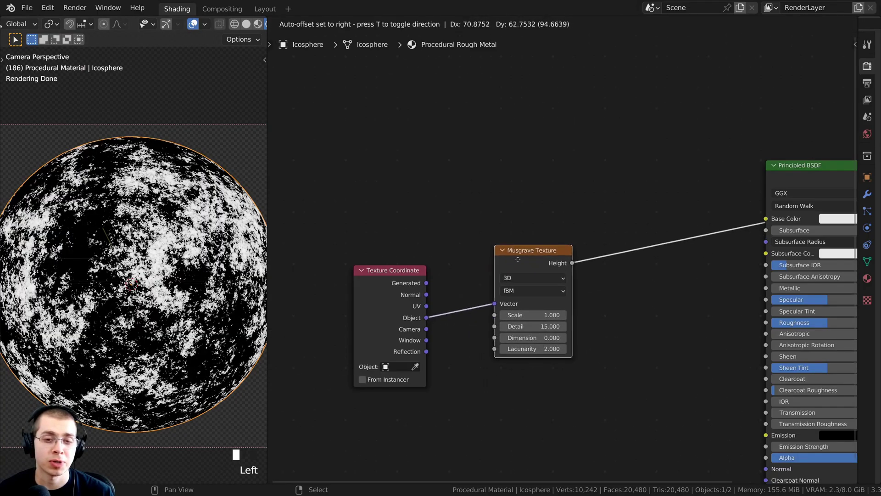
Add a Noise Texture node and place it directly above the Musgrave Texture
{"action": "scroll", "coordinate": [550, 276], "scroll_direction": "up", "scroll_amount": 1}
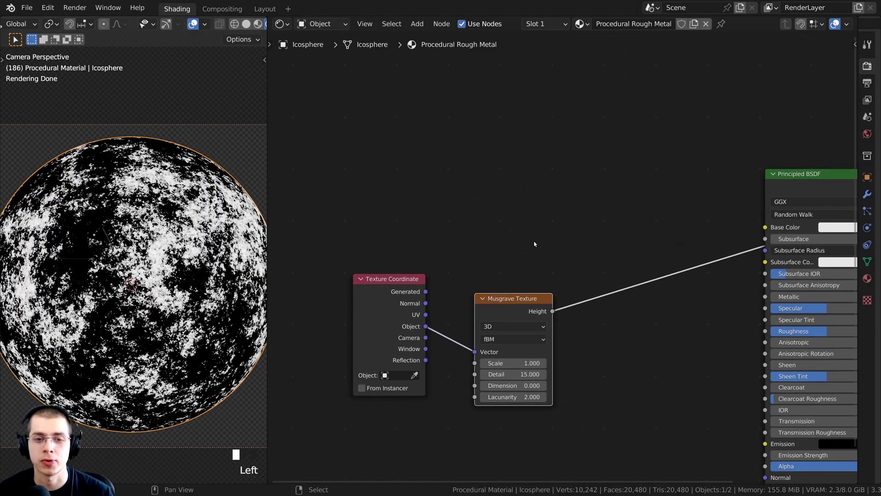
{"action": "key", "text": "shift+a"}
{"action": "left_click", "coordinate": [466, 209]}
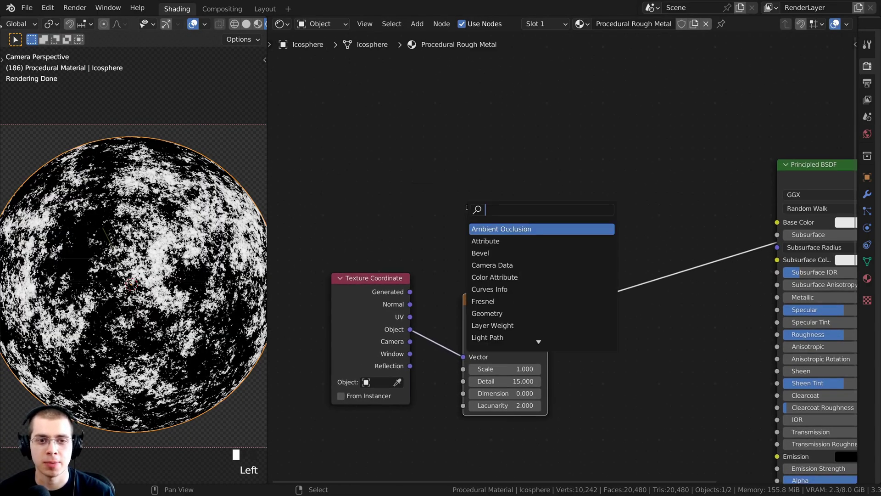
{"action": "type", "text": "nois"}
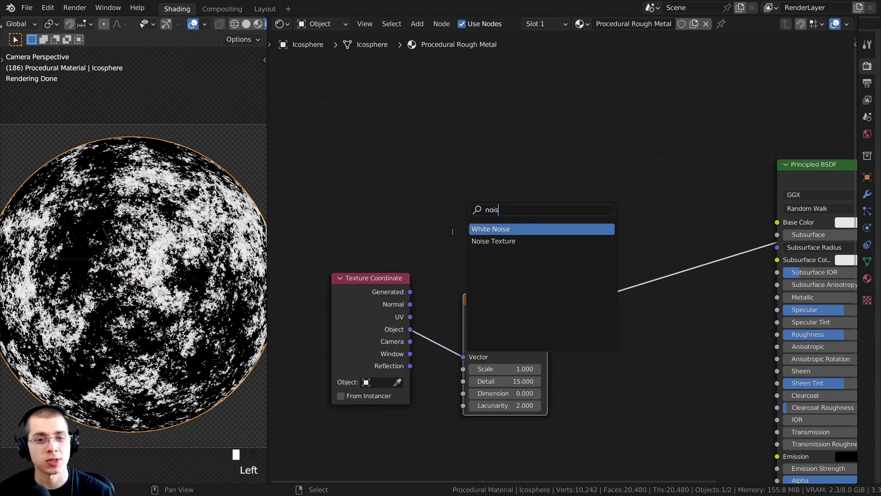
{"action": "type", "text": "e"}
{"action": "left_click", "coordinate": [483, 239]}
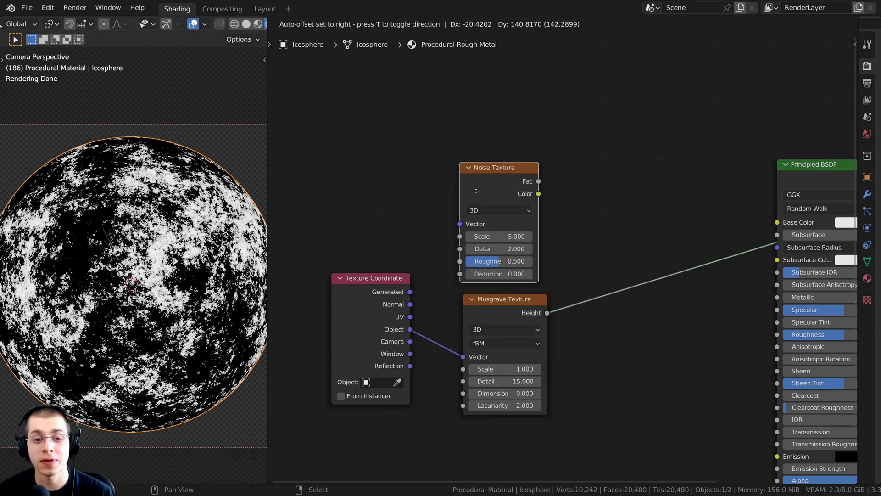
{"action": "left_click", "coordinate": [483, 195]}
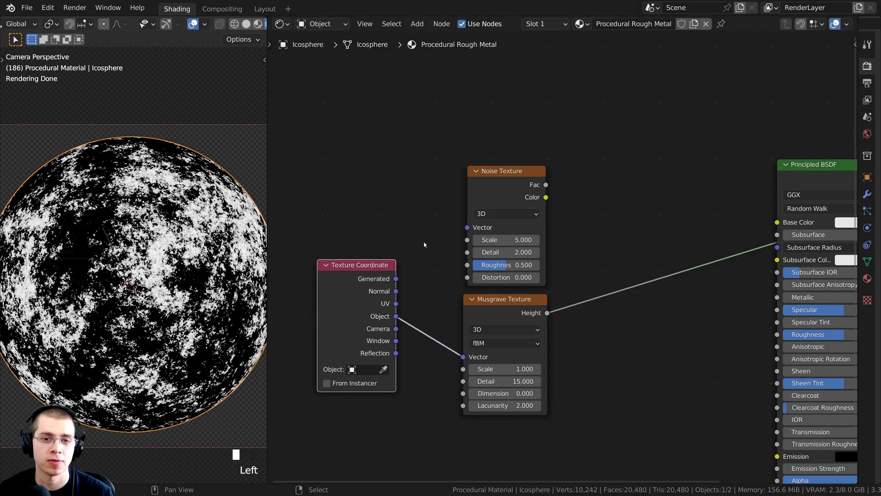
Preview the Noise Texture on the sphere and connect the Texture Coordinate's Object output to its Vector input
{"action": "left_click", "coordinate": [495, 189], "text": "ctrl+shift"}
{"action": "scroll", "coordinate": [364, 327], "scroll_direction": "up", "scroll_amount": 2}
{"action": "left_click_drag", "start_coordinate": [368, 326], "coordinate": [451, 222]}
{"action": "left_click_drag", "start_coordinate": [316, 309], "coordinate": [316, 287]}
Set the Noise Texture's Scale to 4, Detail to 15 and Roughness to 0.7
{"action": "scroll", "coordinate": [453, 216], "scroll_direction": "up", "scroll_amount": 2}
{"action": "left_click", "coordinate": [466, 248]}
{"action": "type", "text": "4"}
{"action": "left_click", "coordinate": [596, 244]}
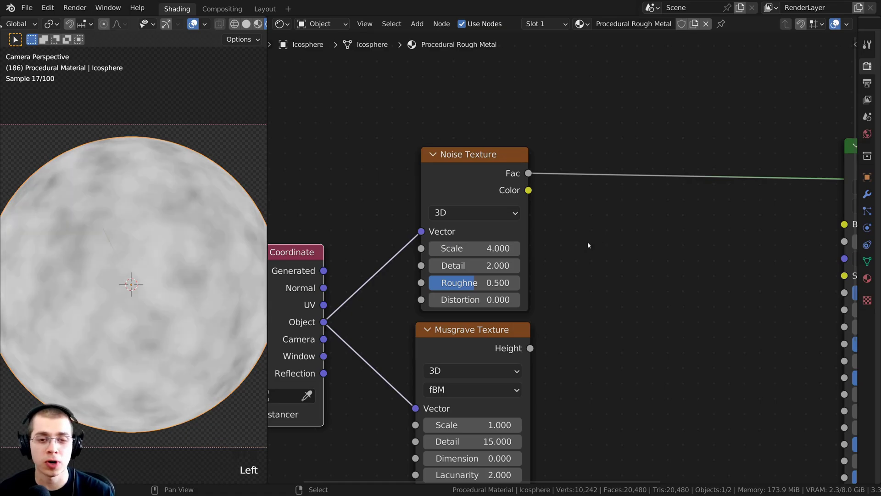
{"action": "scroll", "coordinate": [160, 278], "scroll_direction": "up", "scroll_amount": 1}
{"action": "middle_click_drag", "start_coordinate": [159, 279], "coordinate": [163, 277], "text": "shift"}
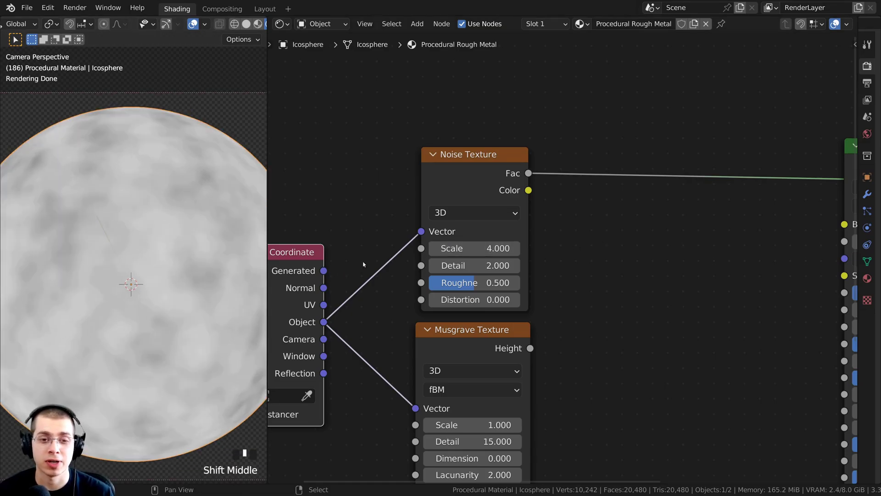
{"action": "left_click_drag", "start_coordinate": [477, 265], "coordinate": [458, 265]}
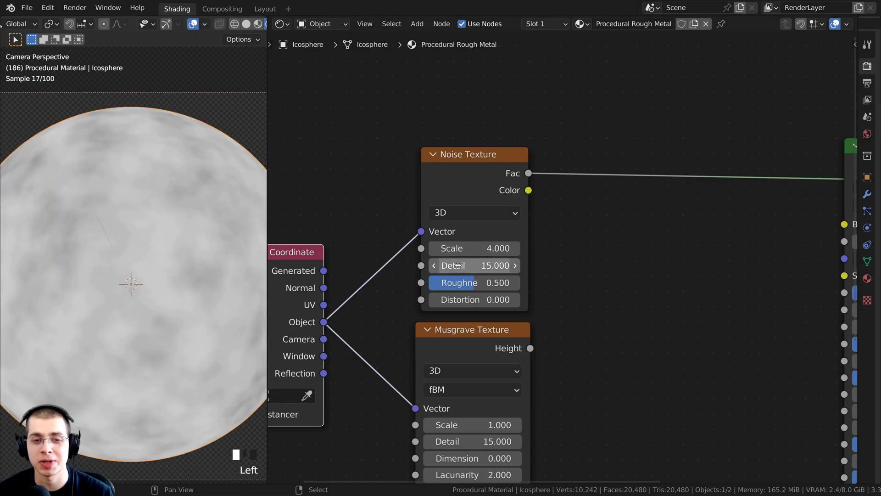
{"action": "left_click", "coordinate": [475, 283]}
{"action": "type", "text": ".7"}
{"action": "left_click", "coordinate": [479, 283]}
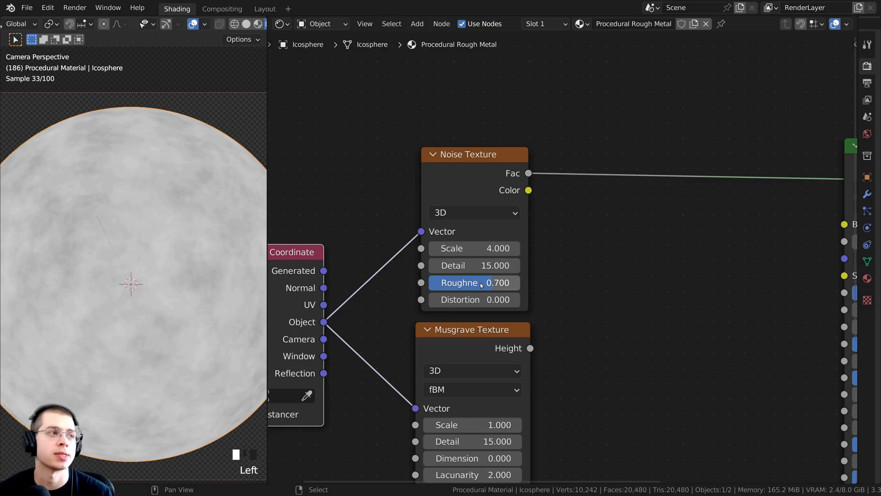
Insert a ColorRamp node on the link coming from the Noise Texture's Fac output
{"action": "scroll", "coordinate": [545, 249], "scroll_direction": "down", "scroll_amount": 4}
{"action": "key", "text": "KP_0"}
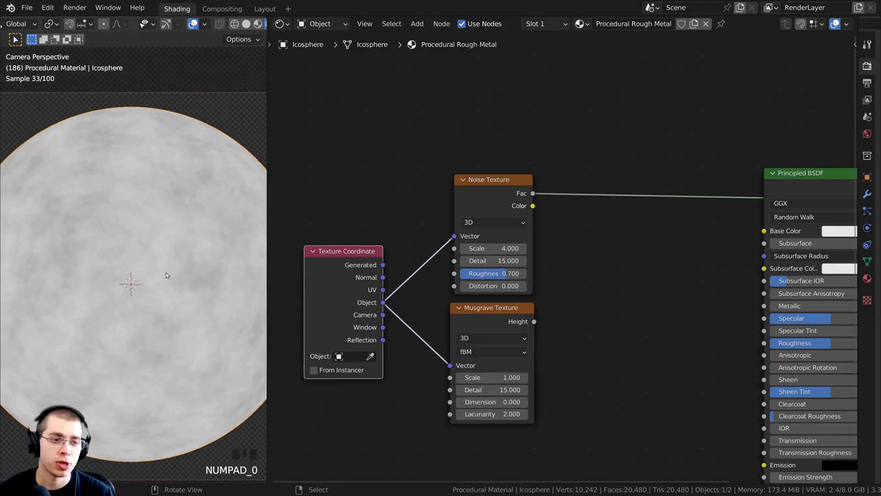
{"action": "middle_click_drag", "start_coordinate": [189, 161], "coordinate": [188, 154], "text": "shift"}
{"action": "scroll", "coordinate": [509, 178], "scroll_direction": "down", "scroll_amount": 1}
{"action": "middle_click_drag", "start_coordinate": [524, 179], "coordinate": [497, 195]}
{"action": "middle_click", "coordinate": [497, 193]}
{"action": "key", "text": "shift+a"}
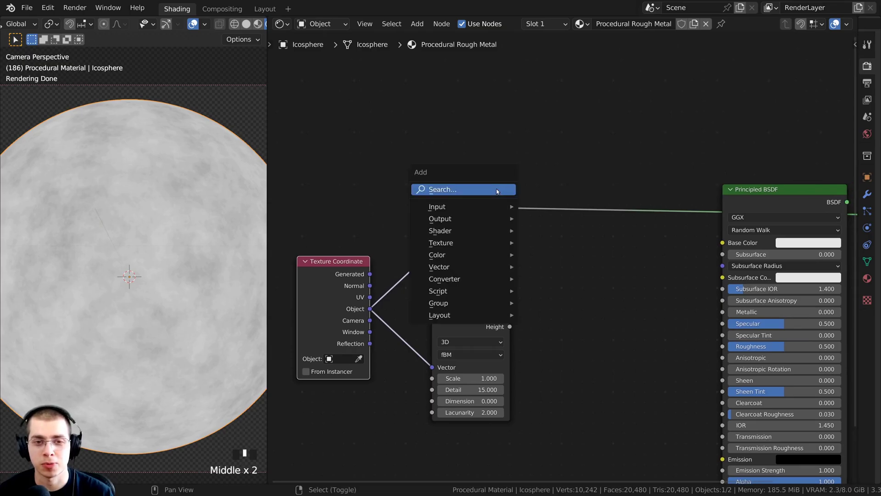
{"action": "left_click", "coordinate": [447, 189]}
{"action": "type", "text": "color"}
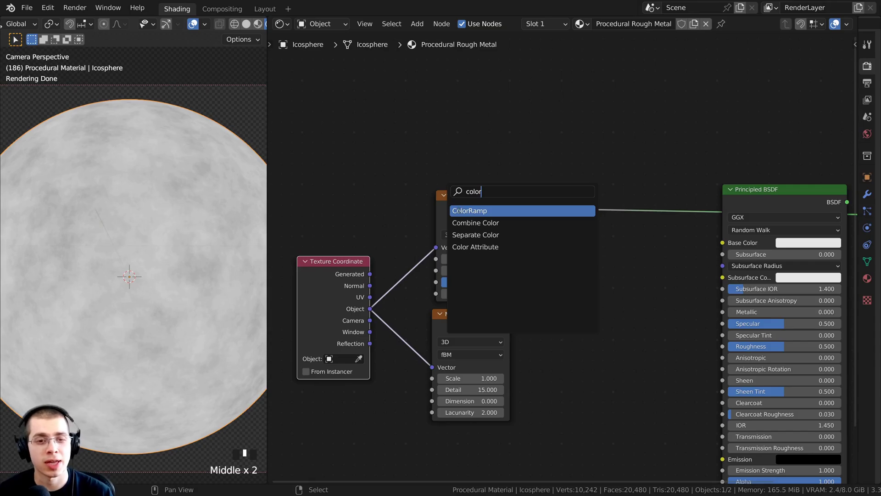
{"action": "left_click", "coordinate": [458, 210]}
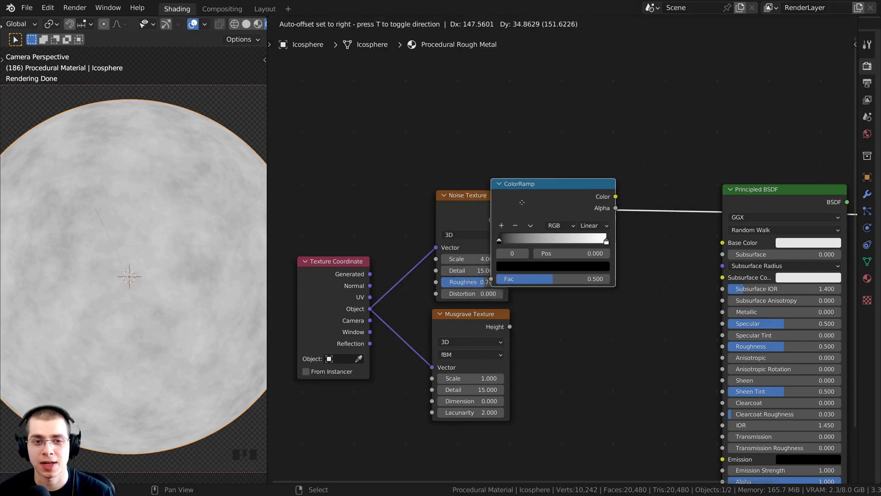
{"action": "left_click", "coordinate": [566, 208]}
{"action": "left_click_drag", "start_coordinate": [571, 210], "coordinate": [550, 209]}
Move the ColorRamp's black stop inward to a position of about 0.371 to increase the noise contrast
{"action": "scroll", "coordinate": [574, 215], "scroll_direction": "up", "scroll_amount": 3}
{"action": "middle_click_drag", "start_coordinate": [574, 216], "coordinate": [459, 225]}
{"action": "scroll", "coordinate": [460, 226], "scroll_direction": "up", "scroll_amount": 4}
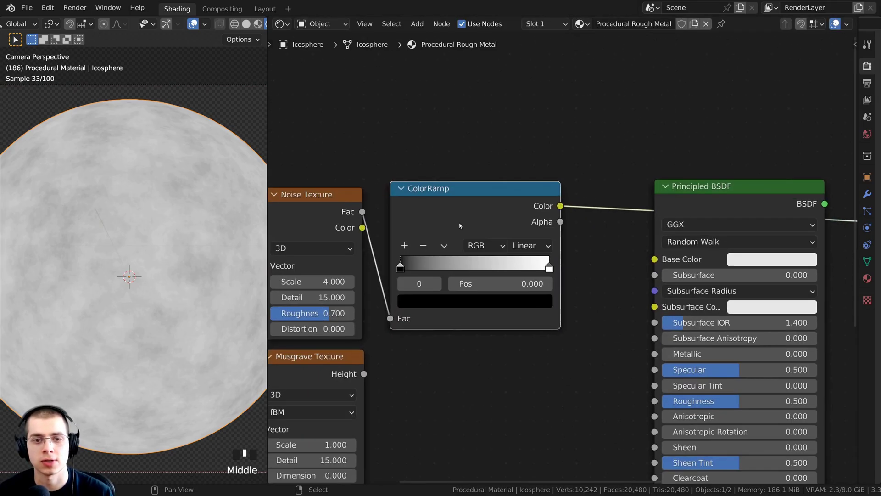
{"action": "left_click", "coordinate": [436, 263]}
{"action": "left_click_drag", "start_coordinate": [435, 263], "coordinate": [492, 265]}
{"action": "left_click", "coordinate": [497, 265]}
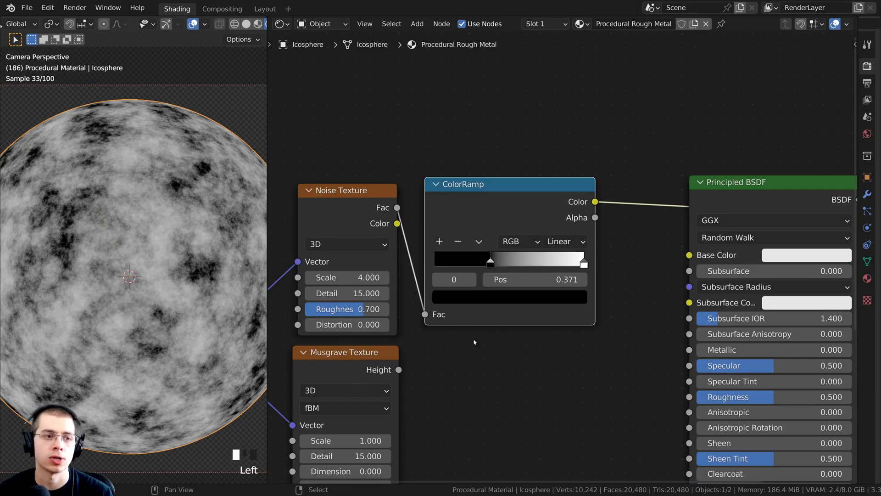
Compare the Musgrave Texture pattern with the ColorRamp noise pattern by previewing them alternately on the sphere
{"action": "scroll", "coordinate": [455, 345], "scroll_direction": "down", "scroll_amount": 2}
{"action": "middle_click_drag", "start_coordinate": [455, 345], "coordinate": [423, 286]}
{"action": "scroll", "coordinate": [423, 286], "scroll_direction": "down", "scroll_amount": 6}
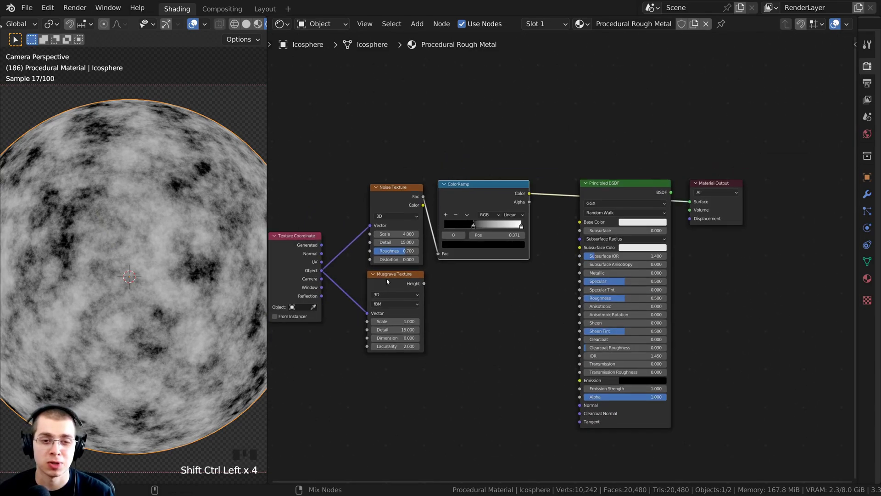
{"action": "left_click", "coordinate": [386, 279], "text": "ctrl+shift"}
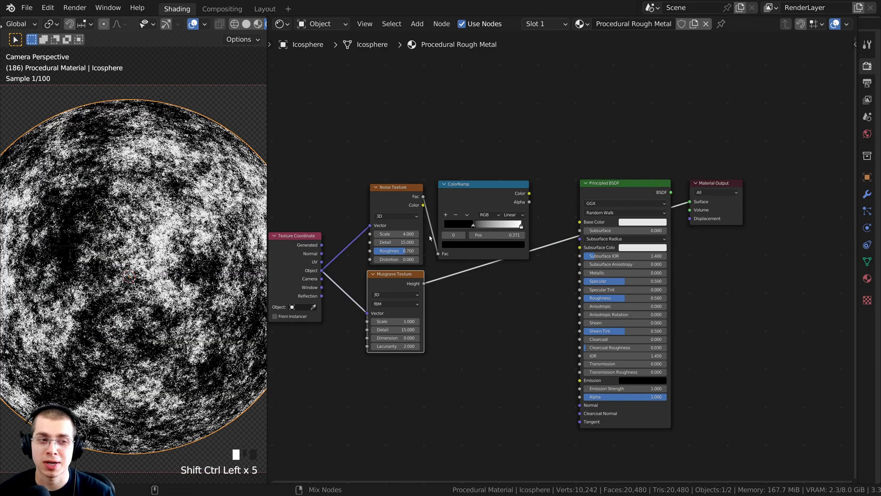
{"action": "left_click", "coordinate": [455, 199], "text": "ctrl+shift"}
{"action": "left_click", "coordinate": [390, 282], "text": "ctrl+shift"}
{"action": "left_click", "coordinate": [478, 187], "text": "ctrl+shift"}
{"action": "left_click", "coordinate": [398, 275], "text": "ctrl+shift"}
{"action": "left_click", "coordinate": [475, 202], "text": "ctrl+shift"}
Combine the ColorRamp's Color output and the Musgrave Texture's Height output with a new Mix node
{"action": "scroll", "coordinate": [440, 292], "scroll_direction": "up", "scroll_amount": 1}
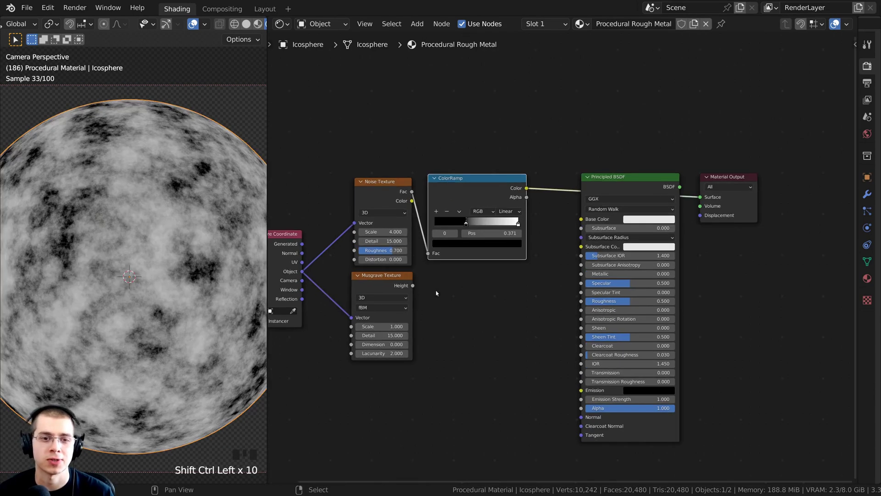
{"action": "scroll", "coordinate": [439, 292], "scroll_direction": "up", "scroll_amount": 2}
{"action": "left_click_drag", "start_coordinate": [452, 175], "coordinate": [447, 175]}
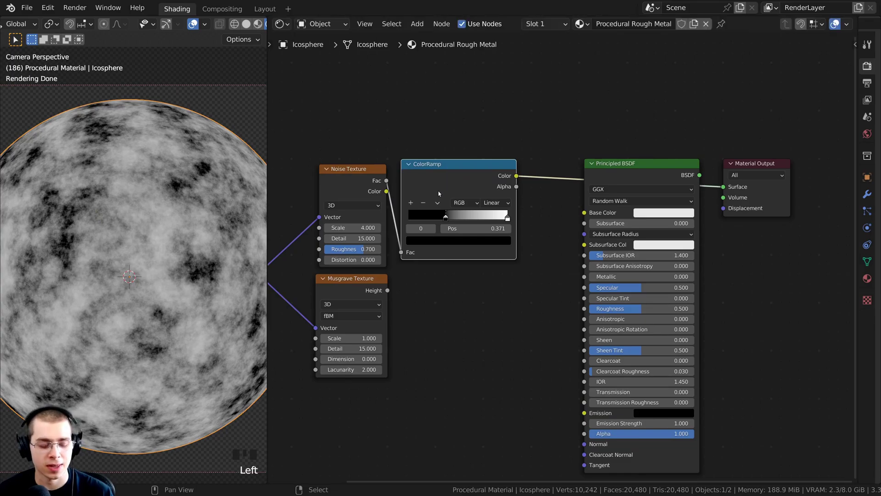
{"action": "left_click", "coordinate": [363, 287], "text": "shift"}
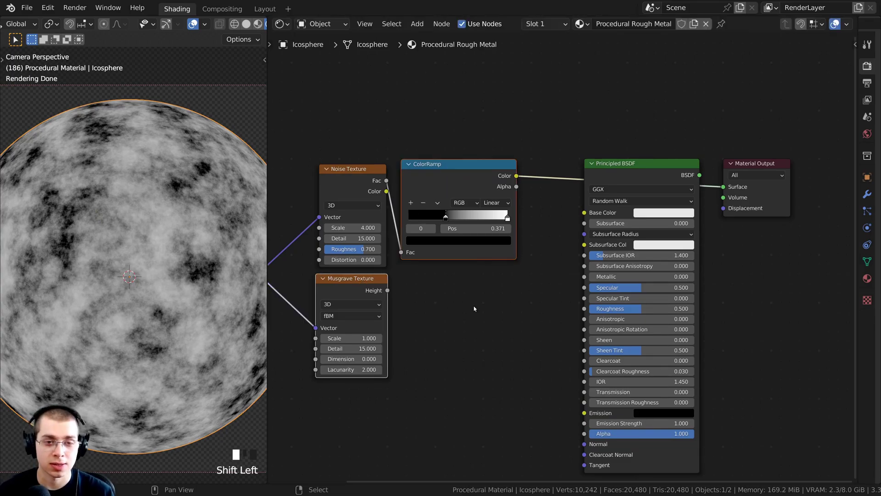
{"action": "key", "text": "ctrl+0"}
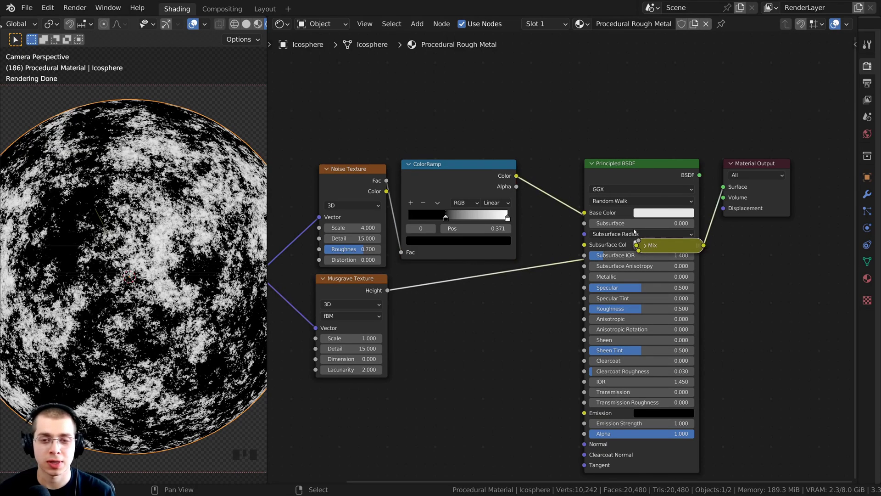
Move the Material Output and Principled BSDF nodes away from the Mix node to free up space
{"action": "middle_click_drag", "start_coordinate": [601, 182], "coordinate": [569, 123]}
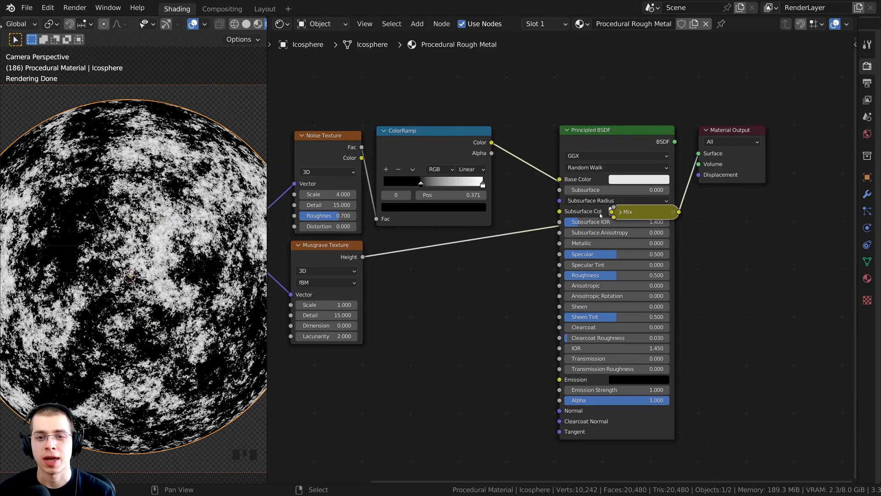
{"action": "scroll", "coordinate": [722, 133], "scroll_direction": "down", "scroll_amount": 2}
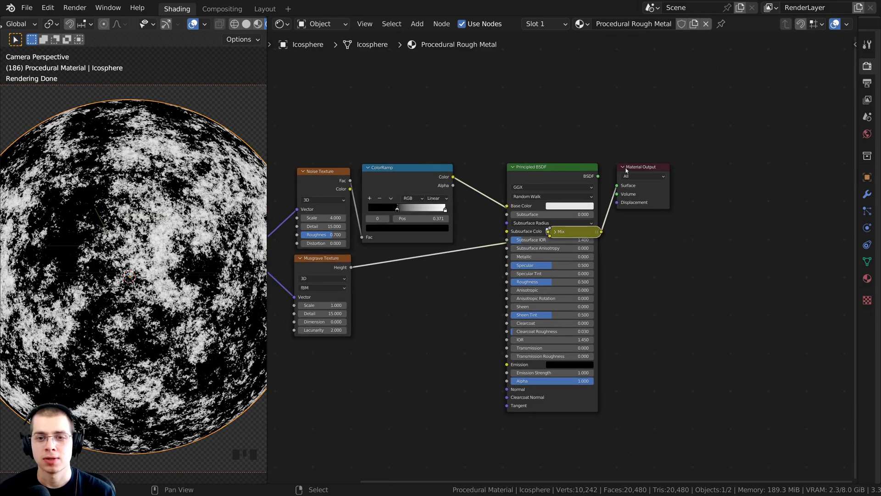
{"action": "left_click_drag", "start_coordinate": [644, 168], "coordinate": [778, 169]}
{"action": "left_click_drag", "start_coordinate": [534, 170], "coordinate": [707, 239]}
{"action": "scroll", "coordinate": [557, 256], "scroll_direction": "up", "scroll_amount": 2}
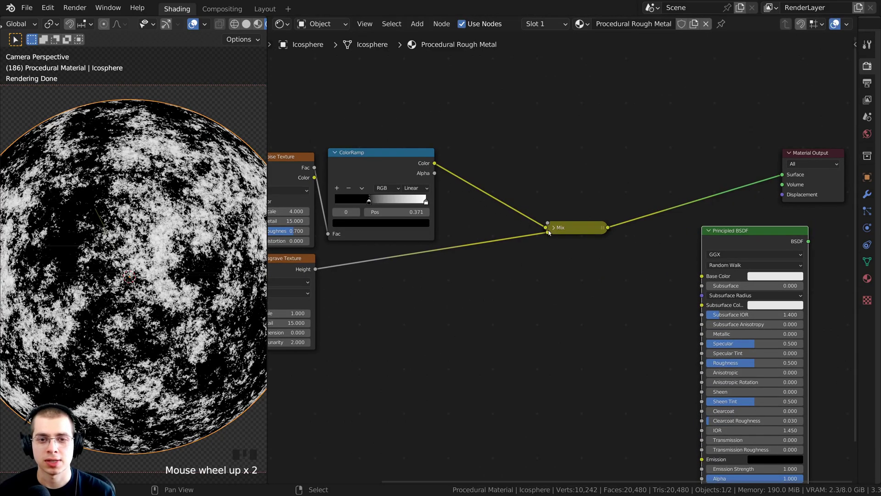
Expand the collapsed Mix node and place it just beside the ColorRamp
{"action": "middle_click_drag", "start_coordinate": [427, 246], "coordinate": [505, 251]}
{"action": "scroll", "coordinate": [413, 263], "scroll_direction": "up", "scroll_amount": 2}
{"action": "left_click", "coordinate": [351, 266]}
{"action": "left_click", "coordinate": [459, 145]}
{"action": "left_click", "coordinate": [647, 228]}
{"action": "left_click_drag", "start_coordinate": [646, 228], "coordinate": [540, 173]}
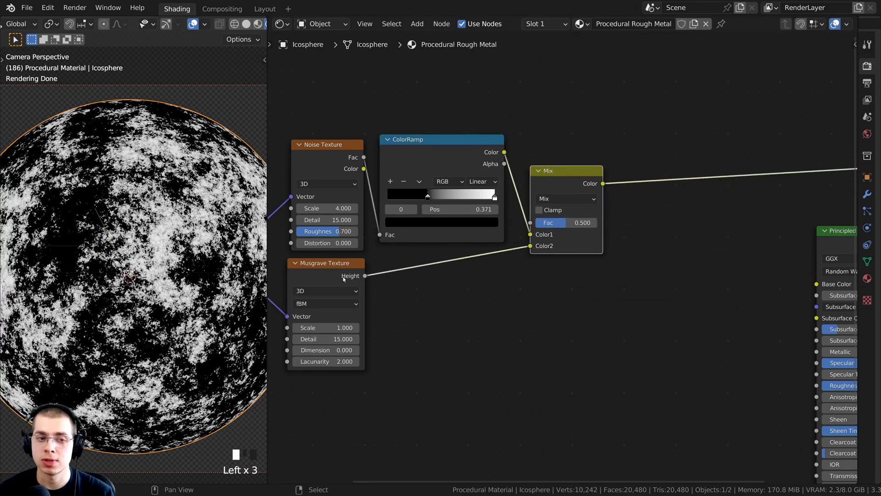
Try varying the Mix node's factor to see how the ColorRamp noise and the Musgrave pattern blend
{"action": "middle_click_drag", "start_coordinate": [512, 265], "coordinate": [488, 293]}
{"action": "scroll", "coordinate": [488, 293], "scroll_direction": "up", "scroll_amount": 3}
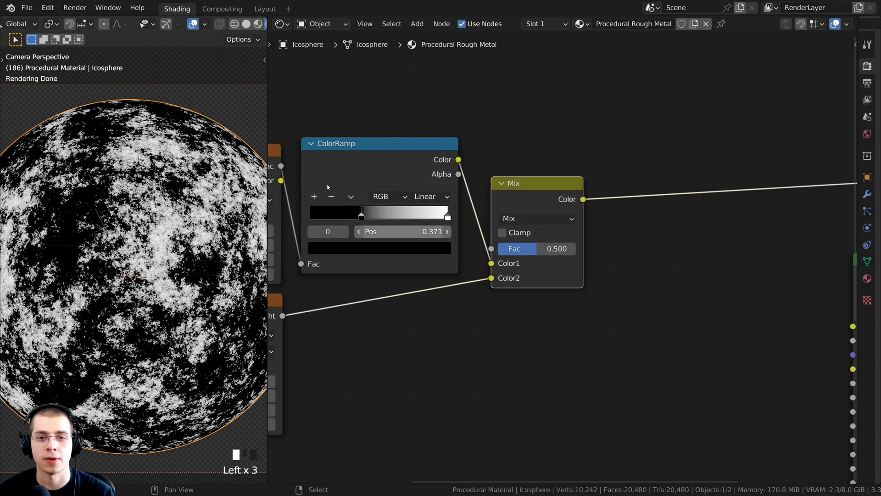
{"action": "middle_click_drag", "start_coordinate": [425, 267], "coordinate": [501, 253]}
{"action": "scroll", "coordinate": [499, 255], "scroll_direction": "down", "scroll_amount": 1}
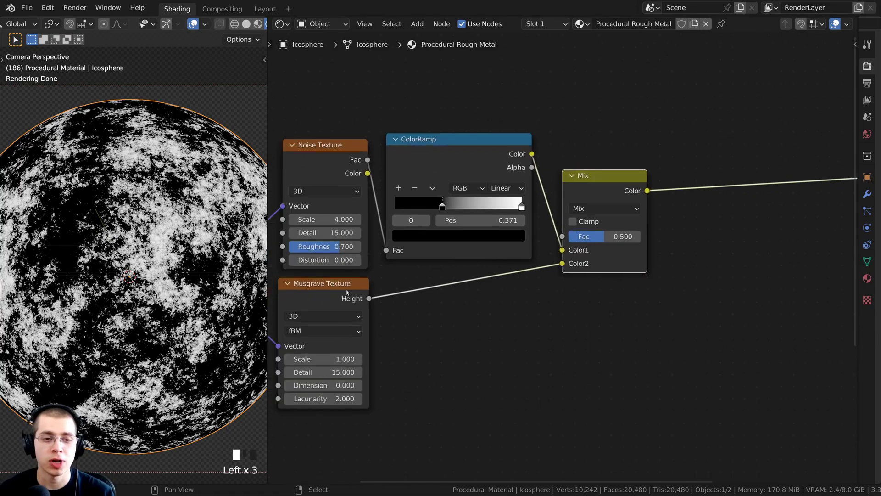
{"action": "middle_click_drag", "start_coordinate": [560, 274], "coordinate": [492, 314]}
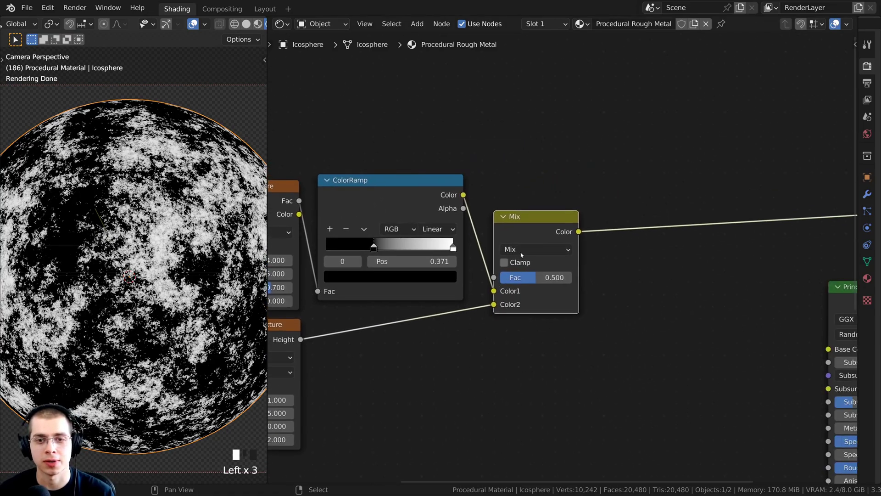
{"action": "middle_click_drag", "start_coordinate": [525, 248], "coordinate": [511, 248]}
{"action": "scroll", "coordinate": [511, 247], "scroll_direction": "up", "scroll_amount": 1}
{"action": "left_click_drag", "start_coordinate": [507, 278], "coordinate": [561, 277]}
{"action": "right_click", "coordinate": [559, 277]}
{"action": "scroll", "coordinate": [561, 281], "scroll_direction": "up", "scroll_amount": 2}
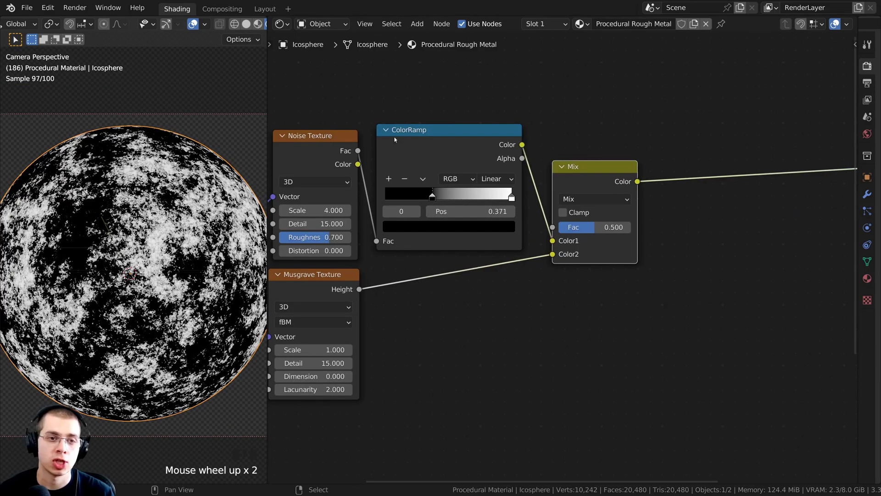
Change the Mix node's blend mode to Darken and set its factor to 1.000
{"action": "middle_click_drag", "start_coordinate": [496, 242], "coordinate": [488, 258]}
{"action": "scroll", "coordinate": [523, 239], "scroll_direction": "up", "scroll_amount": 1}
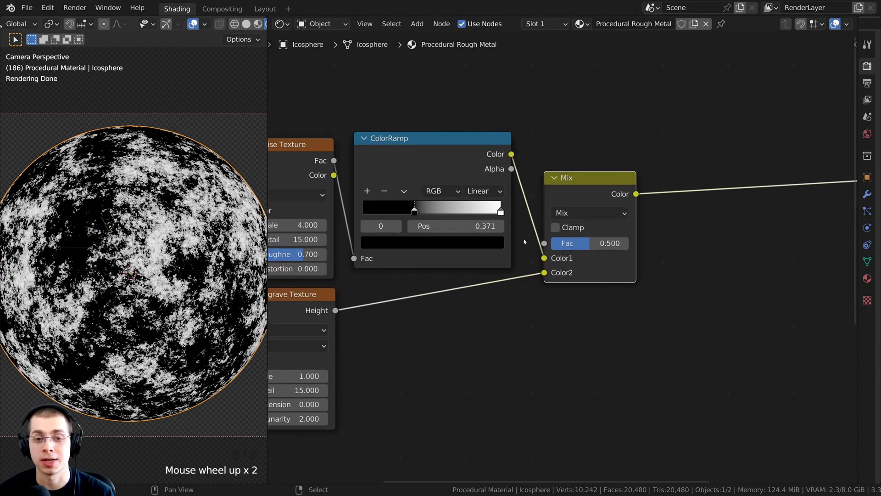
{"action": "left_click", "coordinate": [564, 214]}
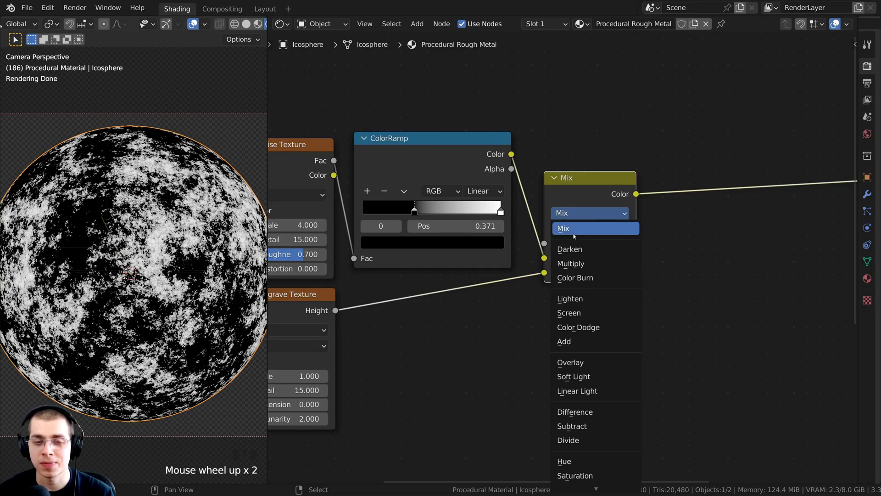
{"action": "left_click", "coordinate": [571, 248]}
{"action": "scroll", "coordinate": [578, 243], "scroll_direction": "up", "scroll_amount": 2}
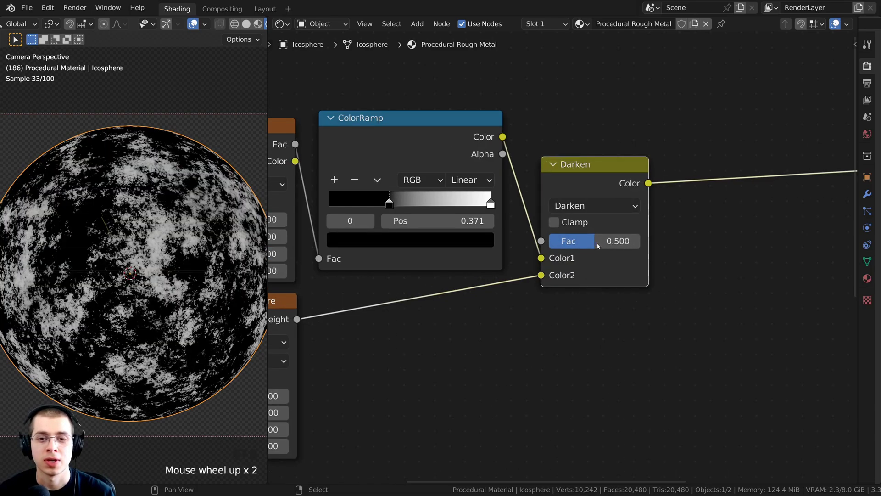
{"action": "left_click_drag", "start_coordinate": [626, 242], "coordinate": [548, 242]}
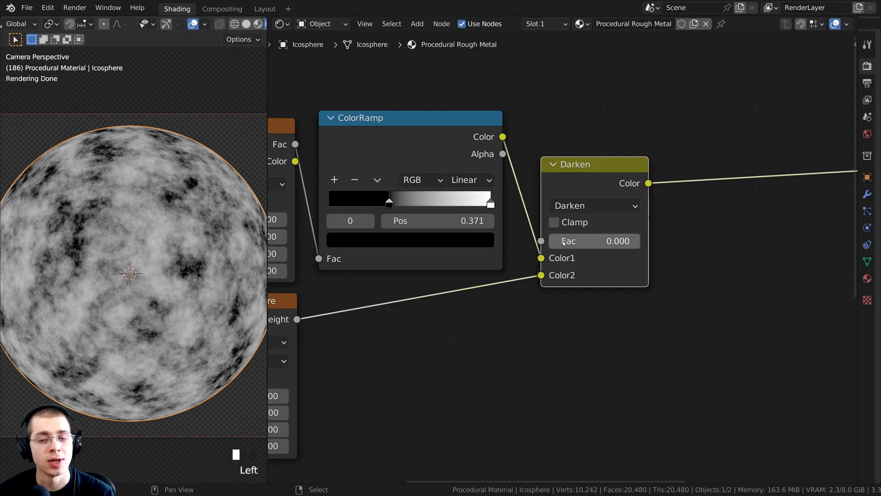
{"action": "left_click_drag", "start_coordinate": [558, 241], "coordinate": [645, 241]}
{"action": "scroll", "coordinate": [560, 258], "scroll_direction": "down", "scroll_amount": 2}
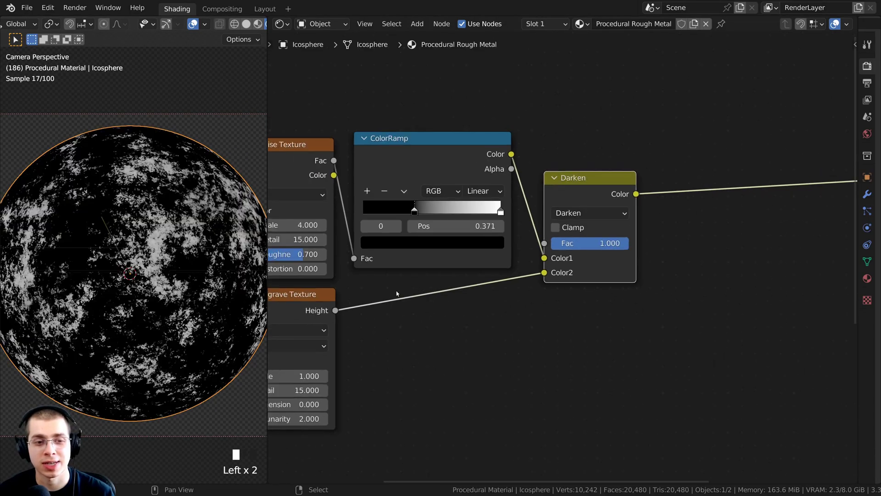
Examine the darkened pattern on the sphere up close and the texture nodes that feed it
{"action": "middle_click_drag", "start_coordinate": [394, 291], "coordinate": [480, 274]}
{"action": "middle_click_drag", "start_coordinate": [507, 344], "coordinate": [418, 369]}
{"action": "scroll", "coordinate": [571, 200], "scroll_direction": "up", "scroll_amount": 3}
{"action": "scroll", "coordinate": [595, 202], "scroll_direction": "down", "scroll_amount": 2}
{"action": "middle_click_drag", "start_coordinate": [600, 215], "coordinate": [545, 218]}
{"action": "mouse_move", "coordinate": [156, 293]}
{"action": "middle_mouse_down"}
{"action": "mouse_move", "coordinate": [185, 245]}
{"action": "mouse_move", "coordinate": [155, 294]}
{"action": "mouse_move", "coordinate": [172, 294]}
{"action": "middle_mouse_up"}
{"action": "scroll", "coordinate": [185, 245], "scroll_direction": "up", "scroll_amount": 7}
{"action": "scroll", "coordinate": [183, 244], "scroll_direction": "down", "scroll_amount": 3}
{"action": "middle_click_drag", "start_coordinate": [452, 303], "coordinate": [429, 257]}
{"action": "scroll", "coordinate": [429, 257], "scroll_direction": "down", "scroll_amount": 5}
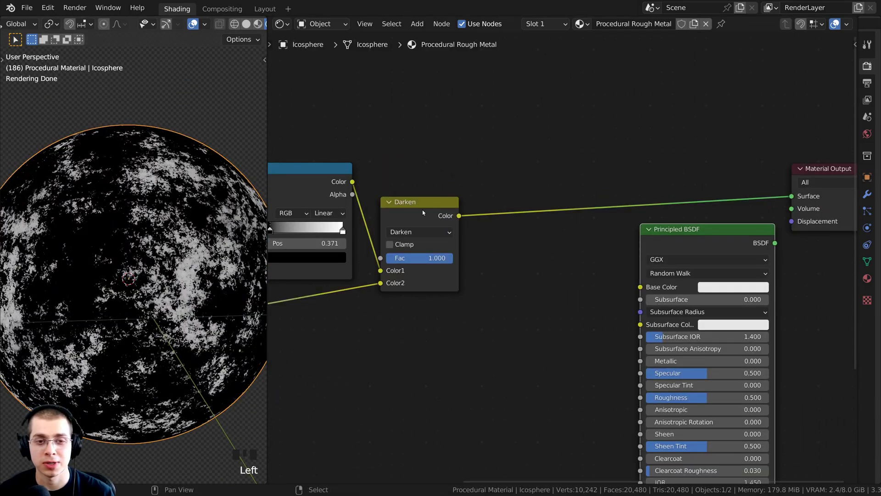
Link the Darken node's Color to the Principled BSDF's Base Color, preview that shader from the camera view, and align it with the Material Output
{"action": "left_click", "coordinate": [423, 212]}
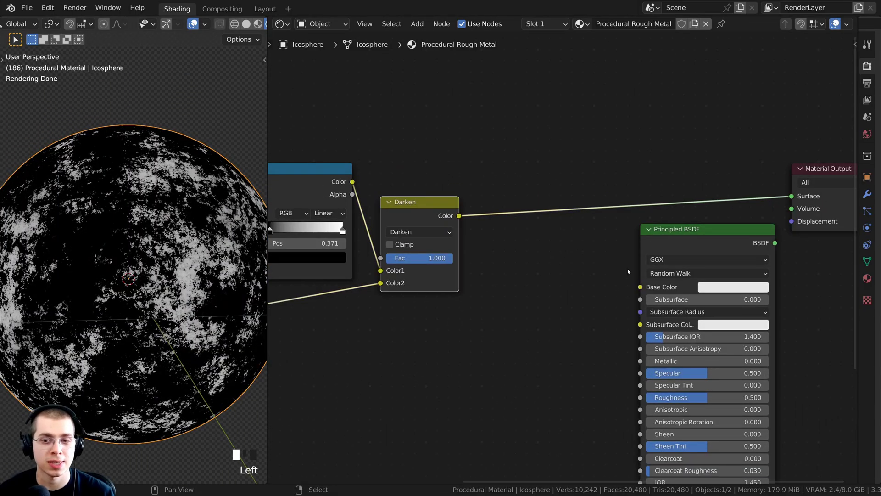
{"action": "middle_click_drag", "start_coordinate": [442, 241], "coordinate": [410, 228]}
{"action": "scroll", "coordinate": [411, 228], "scroll_direction": "up", "scroll_amount": 1}
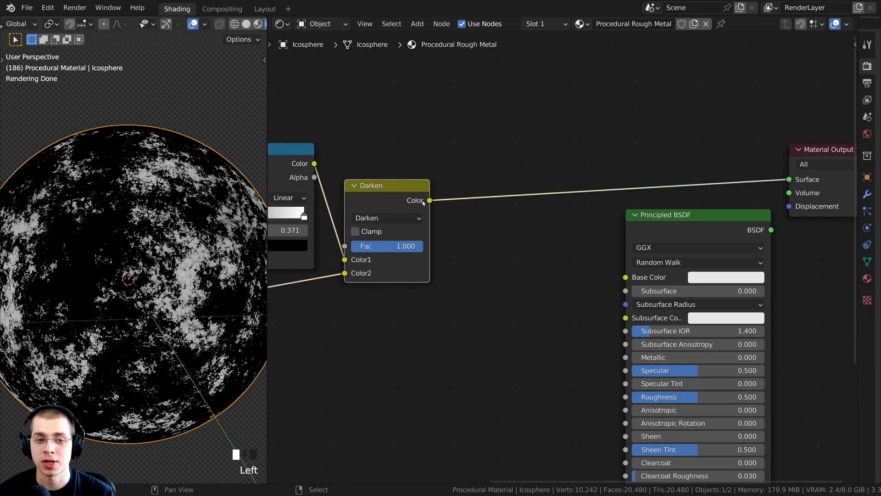
{"action": "left_click_drag", "start_coordinate": [429, 201], "coordinate": [627, 277]}
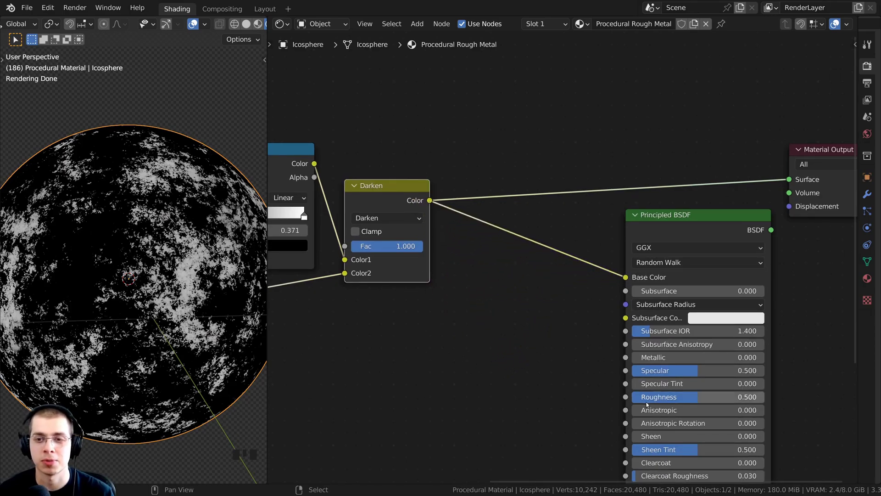
{"action": "left_click", "coordinate": [684, 226], "text": "ctrl+shift"}
{"action": "left_click_drag", "start_coordinate": [684, 225], "coordinate": [677, 163]}
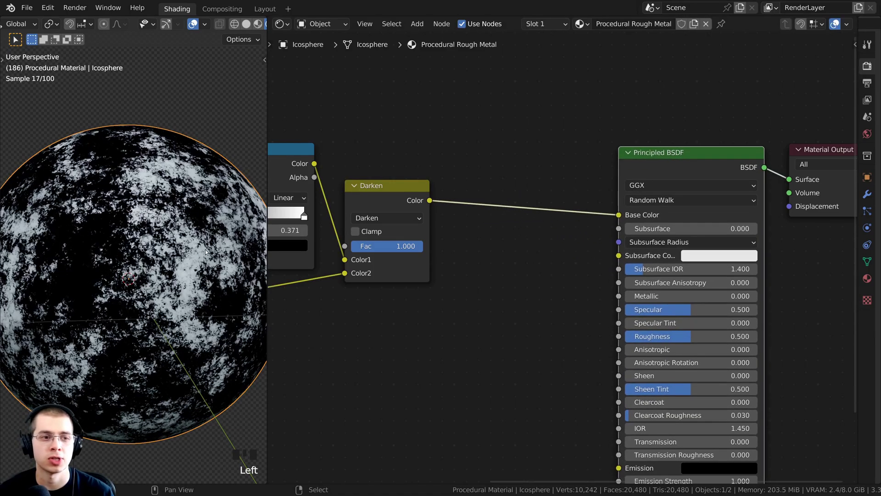
{"action": "middle_click_drag", "start_coordinate": [133, 317], "coordinate": [108, 318]}
{"action": "key", "text": "KP_0"}
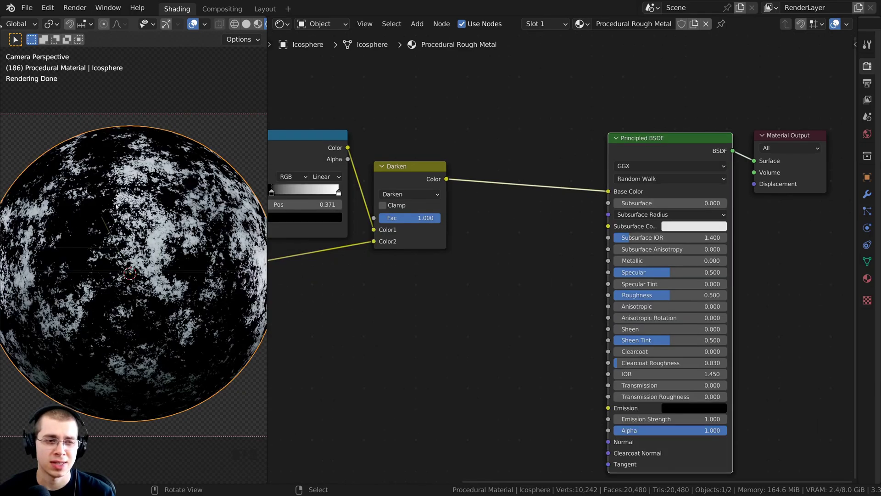
Duplicate the ColorRamp and insert the copy on the link between the Darken node and Base Color
{"action": "middle_click_drag", "start_coordinate": [547, 249], "coordinate": [543, 254]}
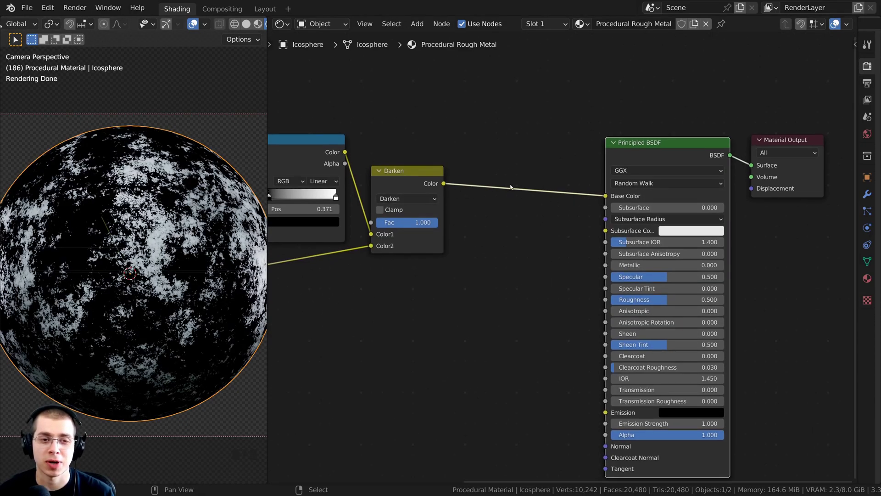
{"action": "middle_click_drag", "start_coordinate": [529, 204], "coordinate": [594, 205]}
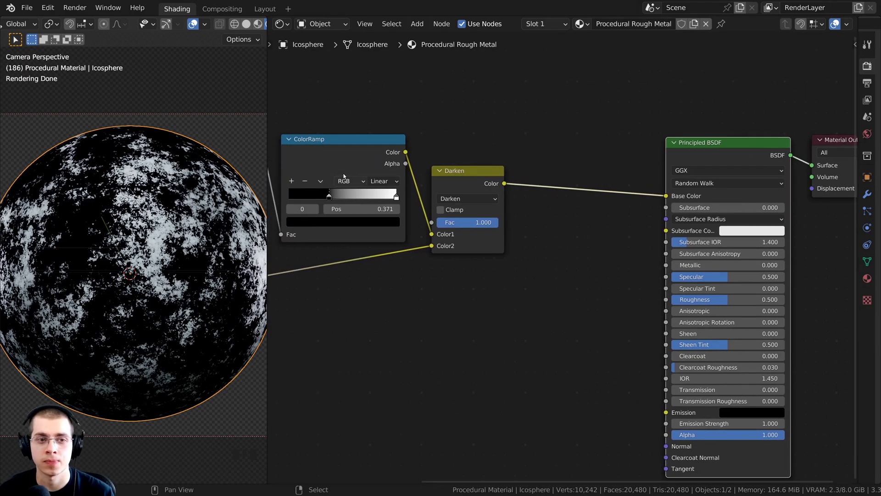
{"action": "right_click", "coordinate": [347, 158]}
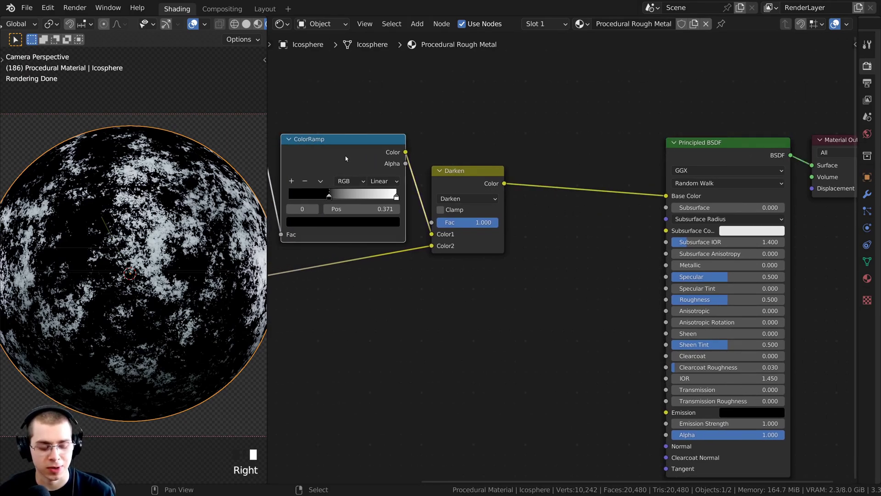
{"action": "key", "text": "shift+d"}
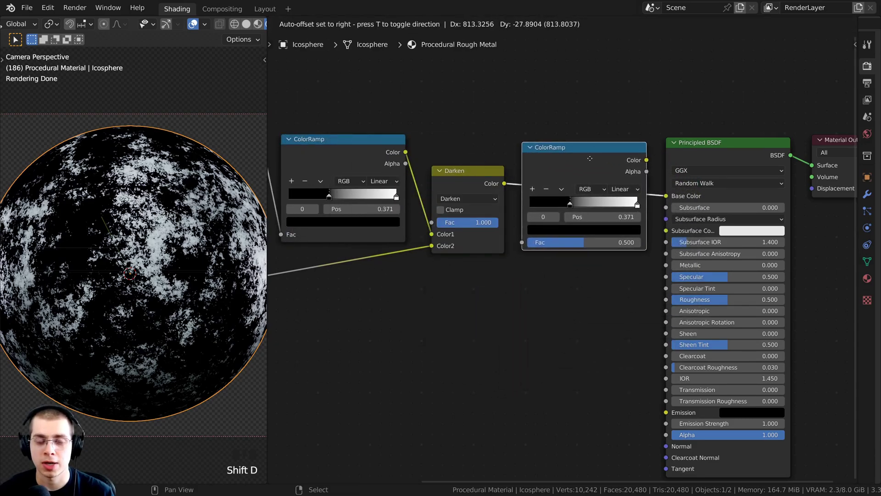
{"action": "left_click", "coordinate": [598, 160]}
{"action": "middle_click_drag", "start_coordinate": [599, 159], "coordinate": [563, 162]}
{"action": "left_click", "coordinate": [573, 172]}
{"action": "scroll", "coordinate": [573, 171], "scroll_direction": "up", "scroll_amount": 2}
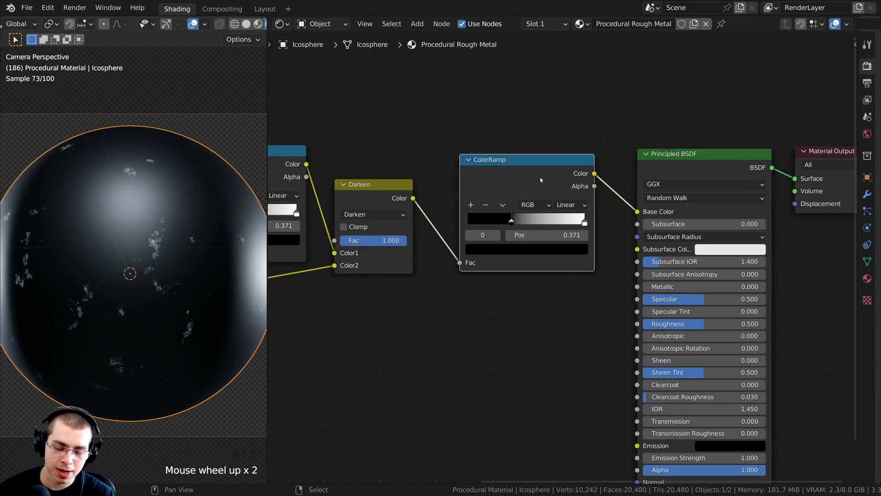
Reset the duplicated ColorRamp's black stop to position 0 and set its color to grey, hex 999999
{"action": "key", "text": "BackSpace"}
{"action": "scroll", "coordinate": [522, 165], "scroll_direction": "up", "scroll_amount": 2}
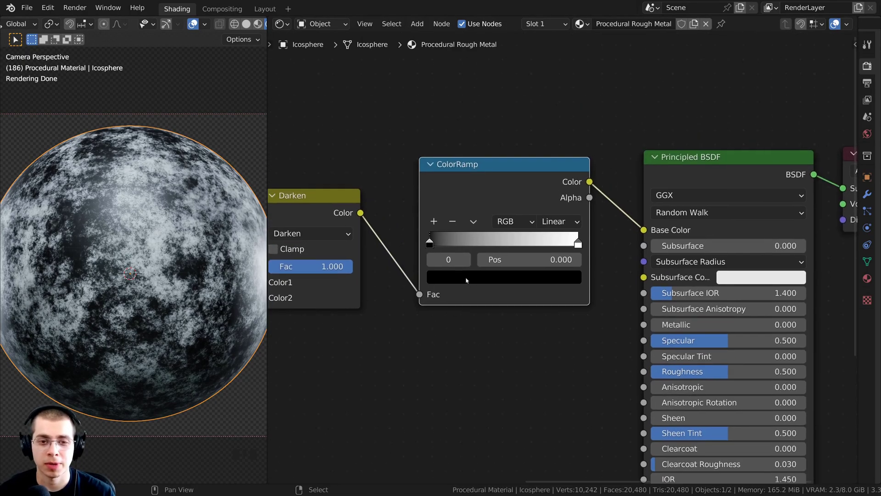
{"action": "left_click", "coordinate": [468, 278]}
{"action": "left_click_drag", "start_coordinate": [549, 170], "coordinate": [549, 116]}
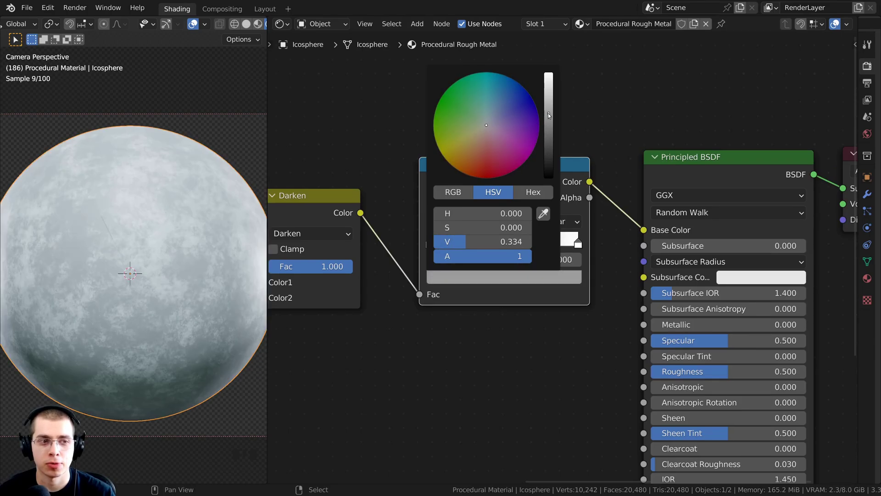
{"action": "middle_click", "coordinate": [471, 275]}
{"action": "scroll", "coordinate": [472, 275], "scroll_direction": "up", "scroll_amount": 2}
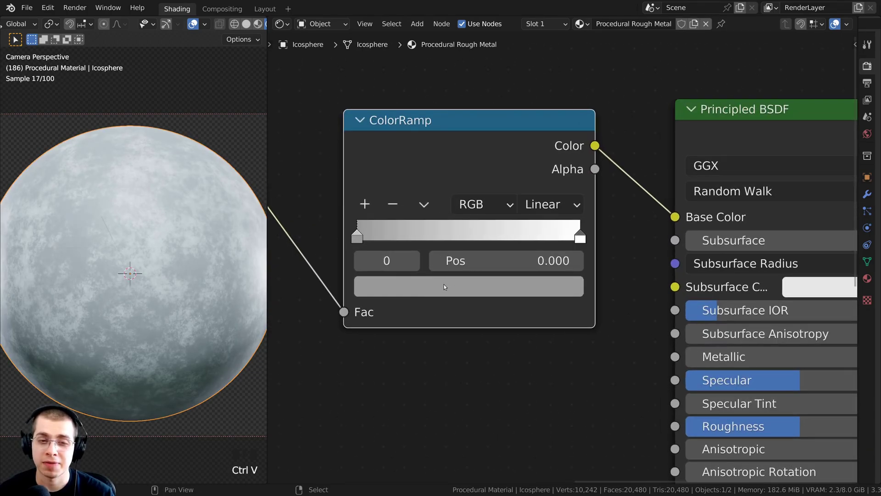
{"action": "middle_click", "coordinate": [473, 297]}
{"action": "middle_click_drag", "start_coordinate": [468, 294], "coordinate": [455, 353]}
{"action": "scroll", "coordinate": [463, 341], "scroll_direction": "down", "scroll_amount": 2}
{"action": "left_click", "coordinate": [449, 332]}
{"action": "left_click", "coordinate": [526, 223]}
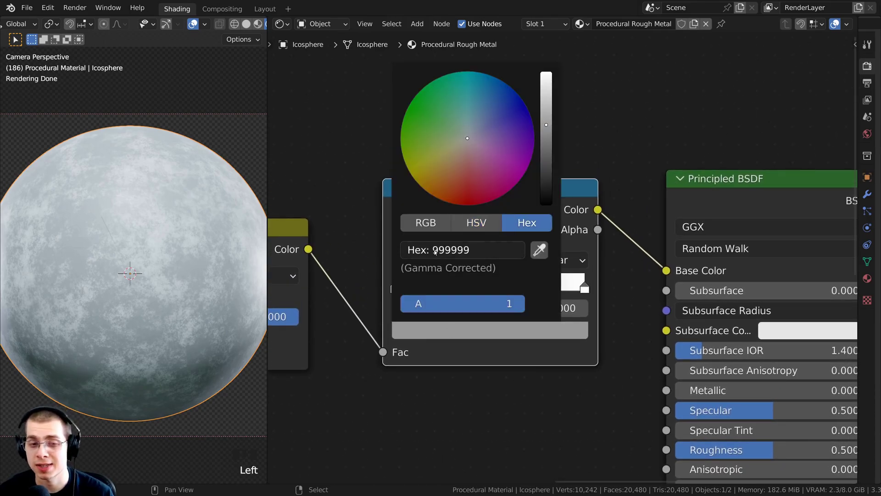
{"action": "middle_click_drag", "start_coordinate": [467, 291], "coordinate": [460, 255]}
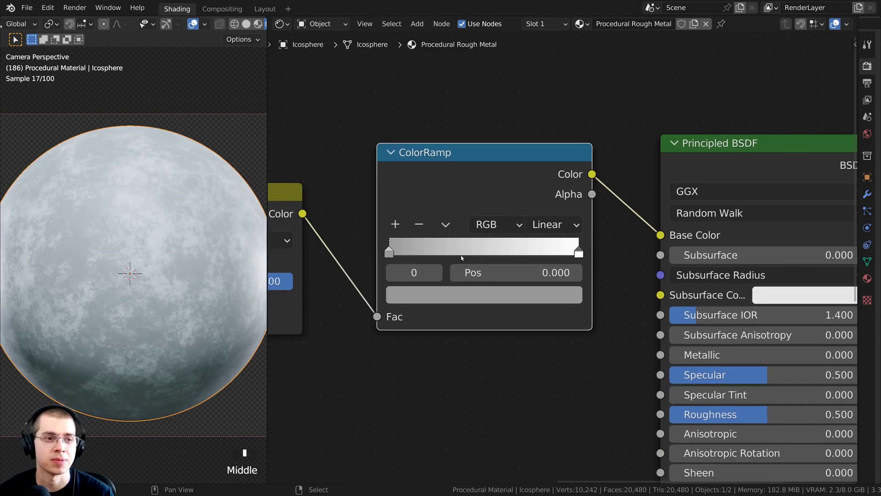
Select the duplicated ColorRamp's white stop and check its color
{"action": "left_click", "coordinate": [576, 252]}
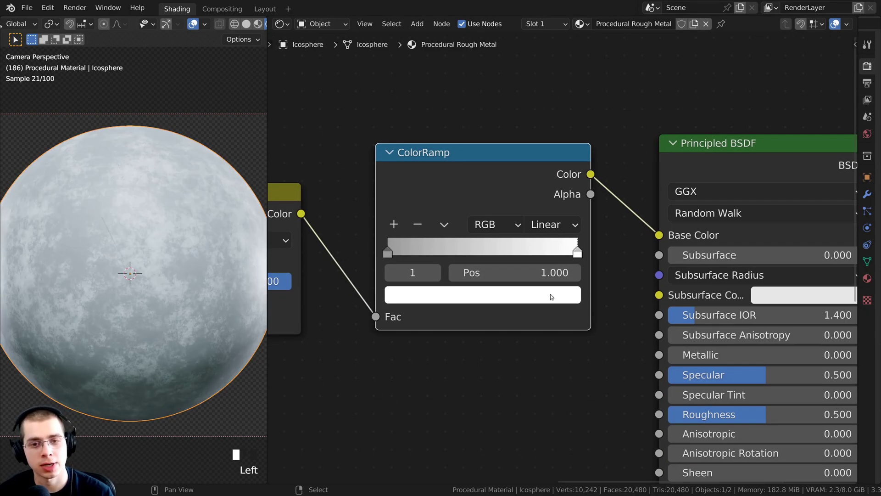
{"action": "left_click", "coordinate": [551, 296]}
{"action": "scroll", "coordinate": [532, 342], "scroll_direction": "down", "scroll_amount": 4}
{"action": "middle_click_drag", "start_coordinate": [460, 343], "coordinate": [455, 283]}
{"action": "scroll", "coordinate": [220, 294], "scroll_direction": "down", "scroll_amount": 1}
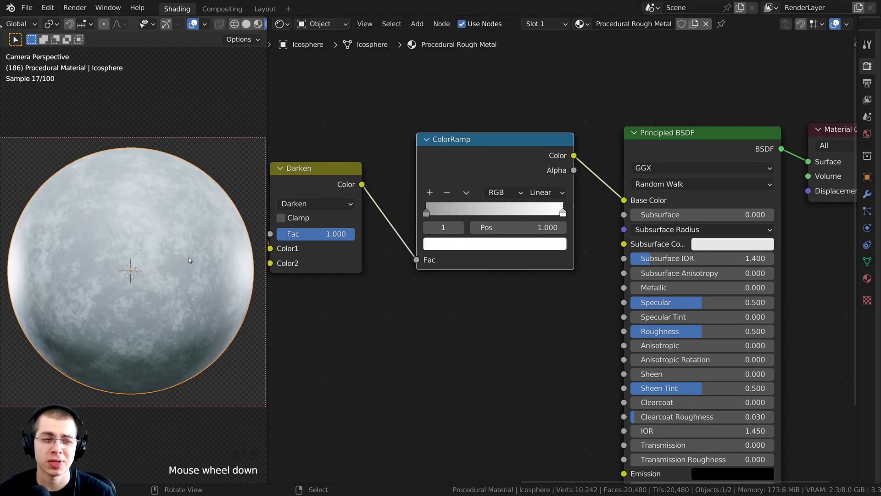
Set the Principled BSDF's Metallic to 1.000
{"action": "middle_click_drag", "start_coordinate": [532, 319], "coordinate": [490, 268]}
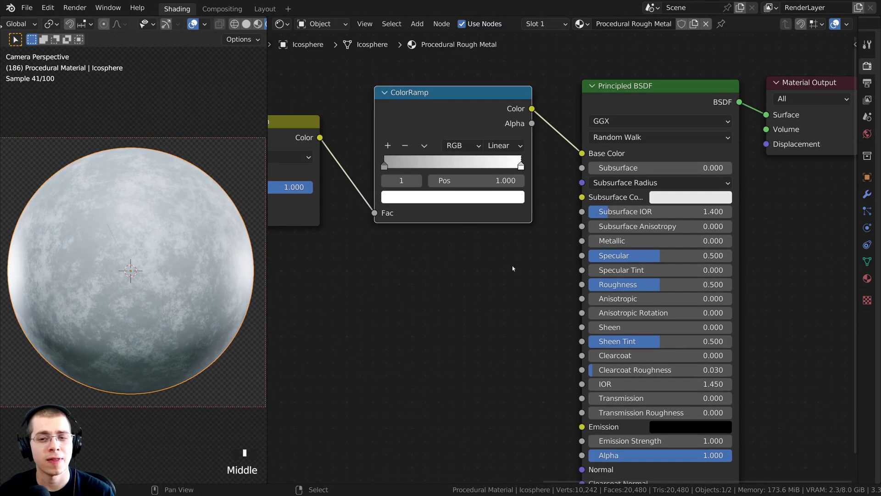
{"action": "scroll", "coordinate": [633, 239], "scroll_direction": "up", "scroll_amount": 1}
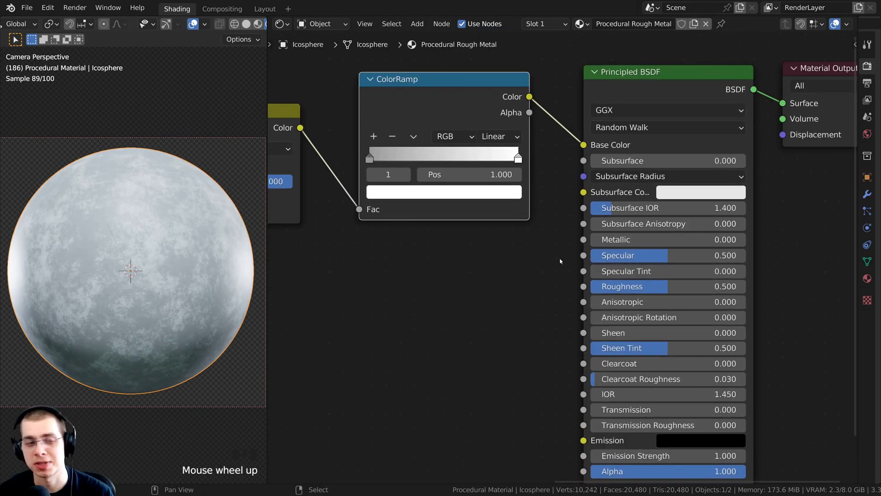
{"action": "scroll", "coordinate": [659, 242], "scroll_direction": "up", "scroll_amount": 1}
{"action": "left_click_drag", "start_coordinate": [659, 238], "coordinate": [827, 237]}
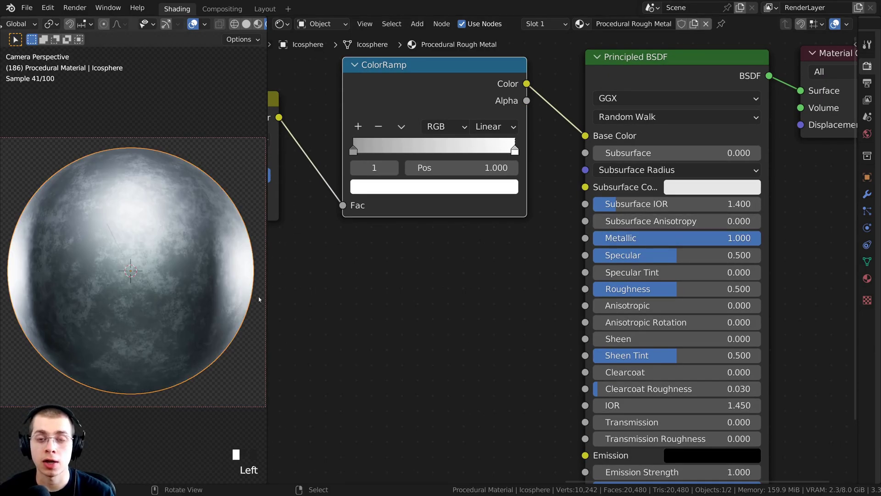
{"action": "scroll", "coordinate": [489, 256], "scroll_direction": "down", "scroll_amount": 3}
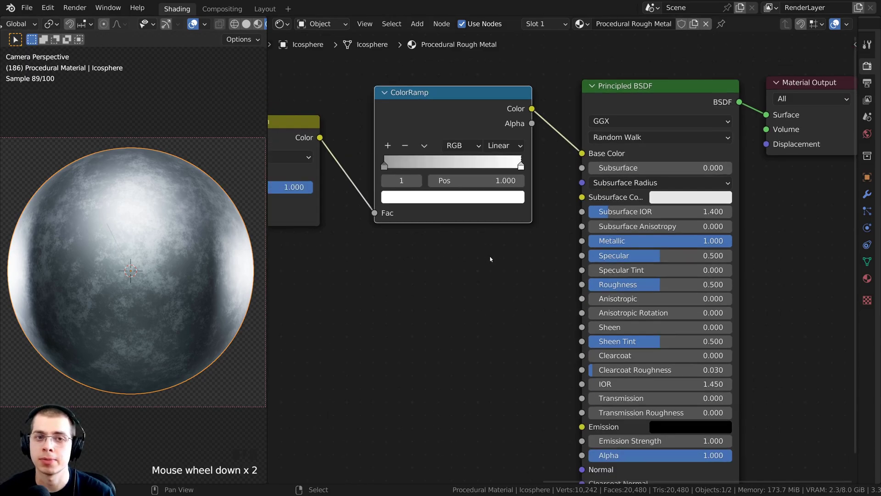
Lower the Principled BSDF's Roughness to 0.225, previewing the sphere's reflections from closer up
{"action": "middle_click_drag", "start_coordinate": [127, 220], "coordinate": [150, 215]}
{"action": "scroll", "coordinate": [150, 215], "scroll_direction": "up", "scroll_amount": 4}
{"action": "scroll", "coordinate": [626, 258], "scroll_direction": "up", "scroll_amount": 5}
{"action": "middle_click_drag", "start_coordinate": [625, 254], "coordinate": [541, 262]}
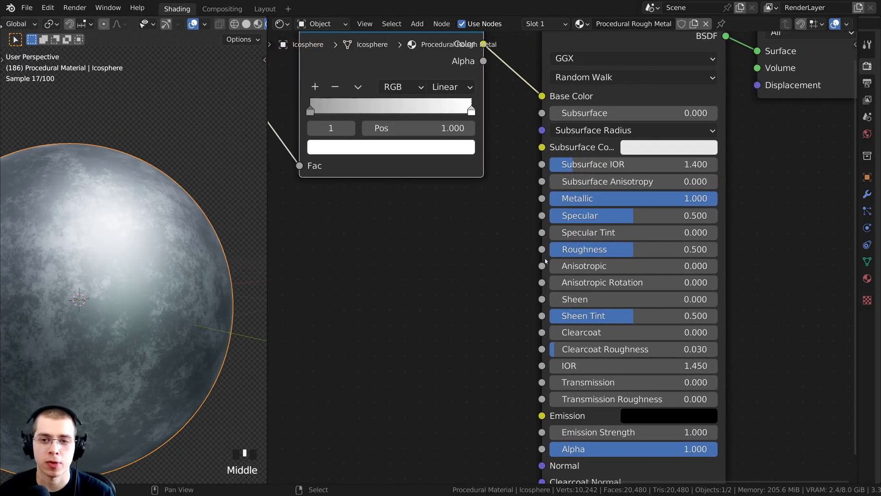
{"action": "left_click_drag", "start_coordinate": [621, 248], "coordinate": [583, 248]}
{"action": "middle_click_drag", "start_coordinate": [122, 223], "coordinate": [153, 198], "text": "shift"}
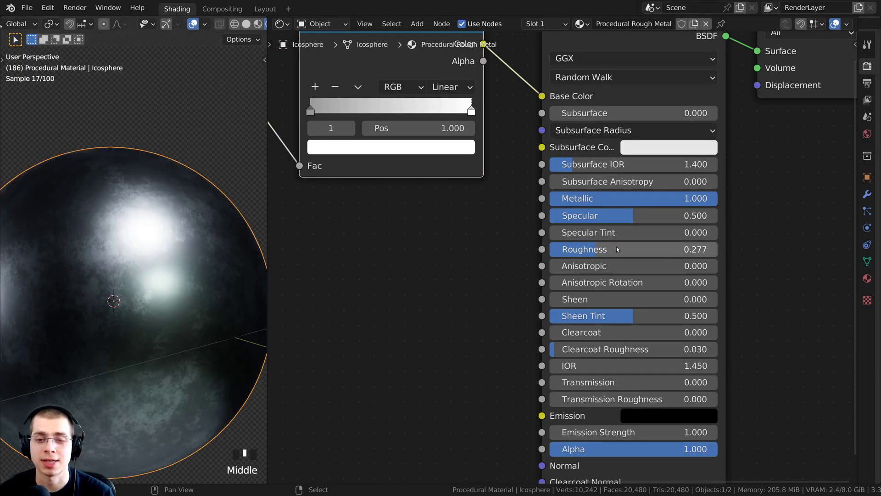
{"action": "mouse_move", "coordinate": [615, 249]}
{"action": "left_mouse_down"}
{"action": "mouse_move", "coordinate": [667, 249]}
{"action": "mouse_move", "coordinate": [607, 249]}
{"action": "left_mouse_up"}
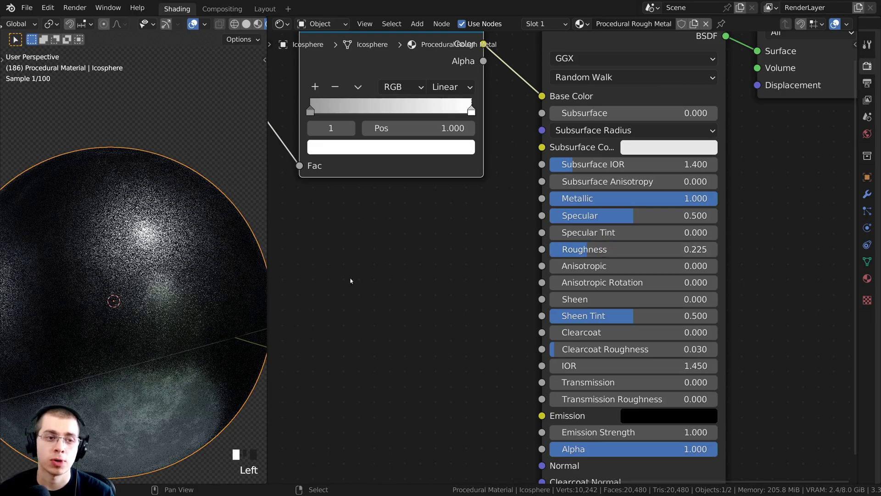
Link the Darken node's Color to the Principled BSDF's Roughness and inspect the sphere's surface up close
{"action": "scroll", "coordinate": [395, 243], "scroll_direction": "down", "scroll_amount": 2}
{"action": "middle_click_drag", "start_coordinate": [420, 225], "coordinate": [519, 204]}
{"action": "scroll", "coordinate": [481, 197], "scroll_direction": "down", "scroll_amount": 4}
{"action": "left_click_drag", "start_coordinate": [408, 117], "coordinate": [621, 236]}
{"action": "middle_click_drag", "start_coordinate": [598, 240], "coordinate": [569, 259]}
{"action": "scroll", "coordinate": [569, 259], "scroll_direction": "up", "scroll_amount": 1}
{"action": "middle_click_drag", "start_coordinate": [193, 257], "coordinate": [152, 272]}
{"action": "scroll", "coordinate": [151, 272], "scroll_direction": "up", "scroll_amount": 2}
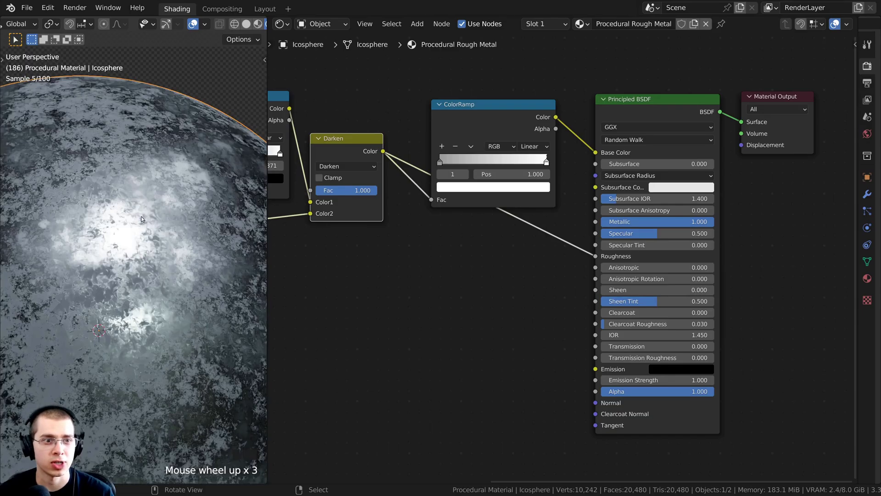
{"action": "middle_click_drag", "start_coordinate": [122, 232], "coordinate": [128, 205]}
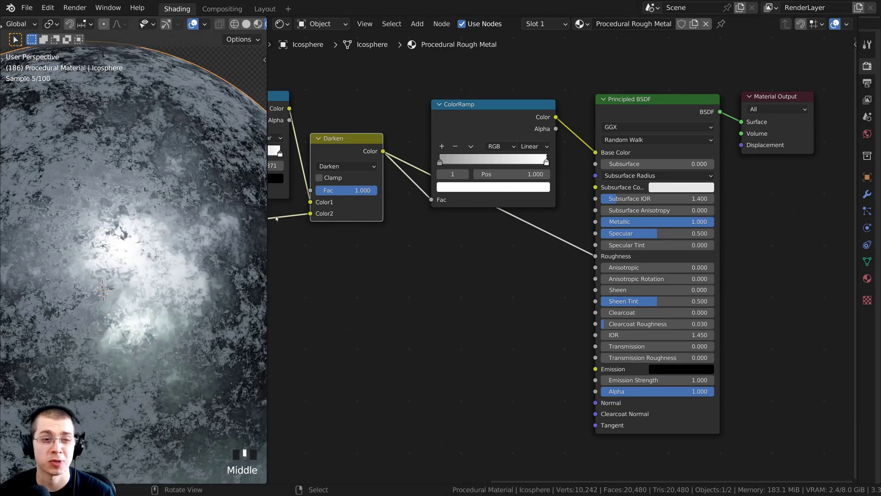
{"action": "scroll", "coordinate": [562, 257], "scroll_direction": "up", "scroll_amount": 1}
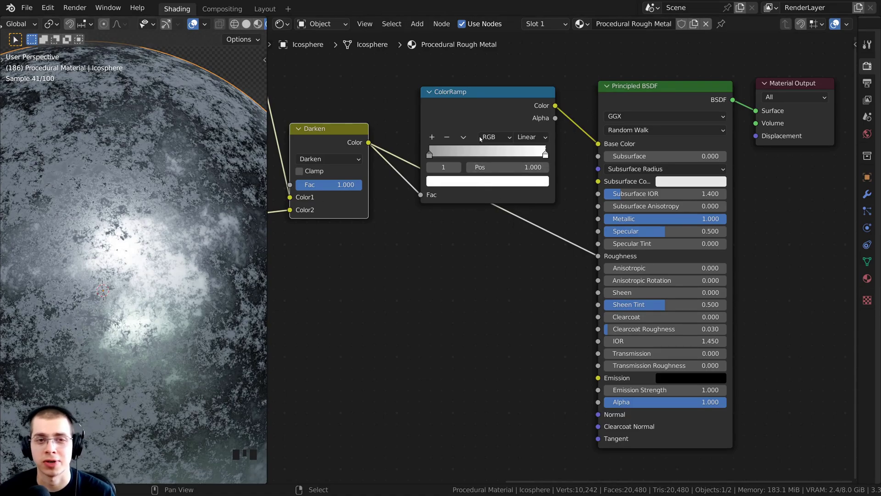
Duplicate the Base Color ColorRamp and insert the copy on the link between the Darken node and Roughness
{"action": "left_click", "coordinate": [477, 108]}
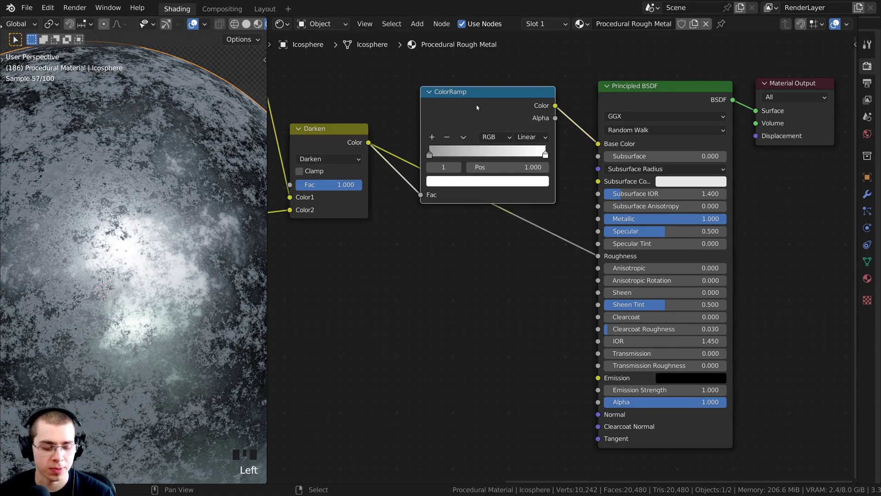
{"action": "key", "text": "shift+d"}
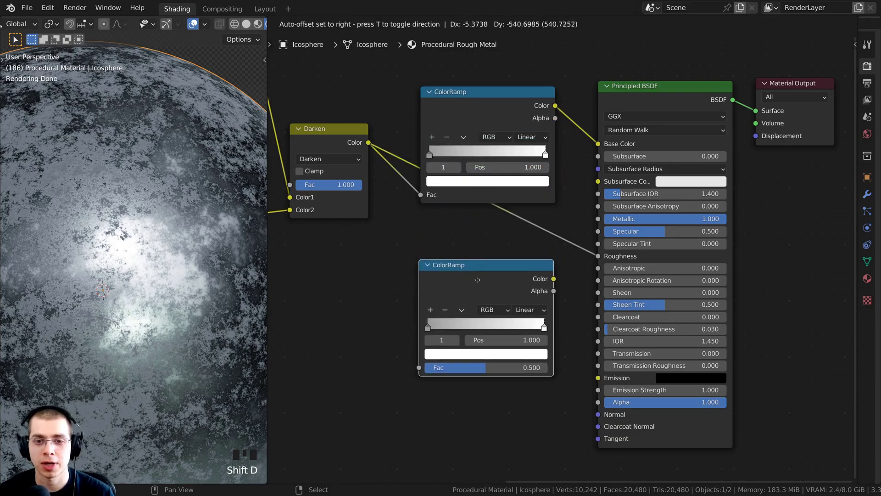
{"action": "left_click", "coordinate": [480, 222]}
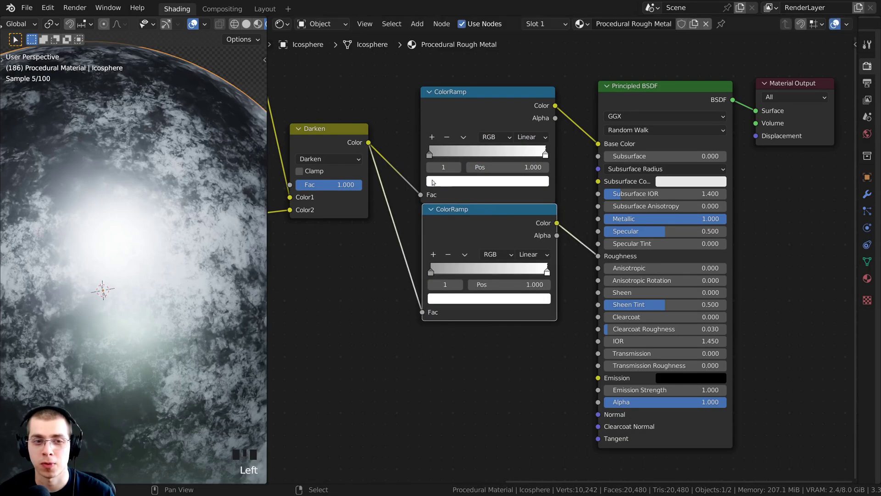
{"action": "left_click_drag", "start_coordinate": [445, 198], "coordinate": [451, 202]}
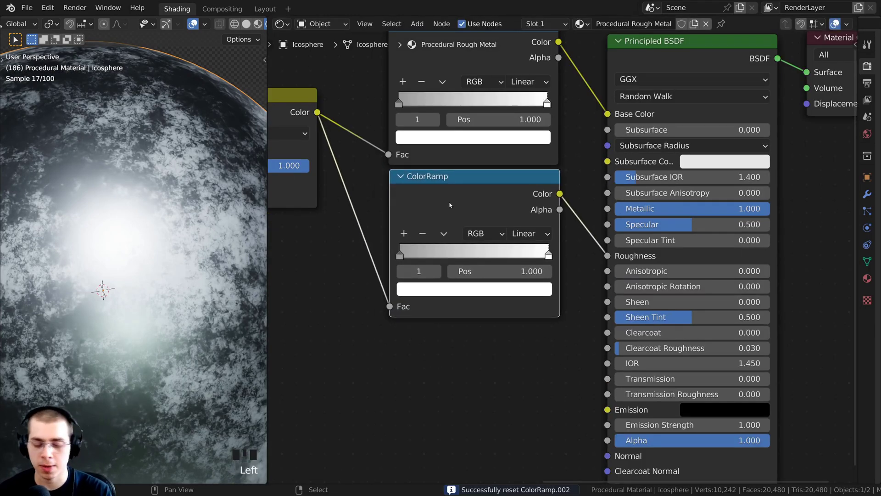
Reset the Roughness ColorRamp to its default gradient and flip it so white sits at position 0
{"action": "key", "text": "BackSpace"}
{"action": "scroll", "coordinate": [444, 210], "scroll_direction": "up", "scroll_amount": 1}
{"action": "middle_click_drag", "start_coordinate": [444, 211], "coordinate": [403, 237]}
{"action": "left_click", "coordinate": [395, 250]}
{"action": "left_click", "coordinate": [439, 232]}
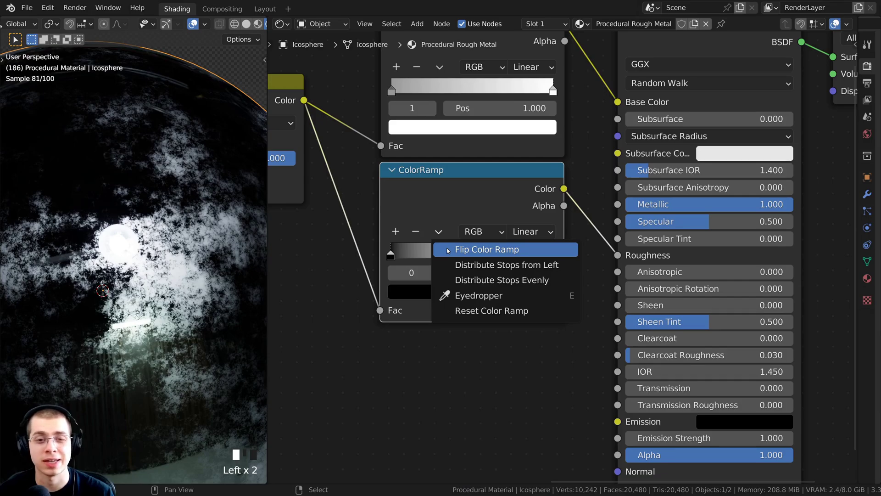
{"action": "left_click", "coordinate": [448, 251]}
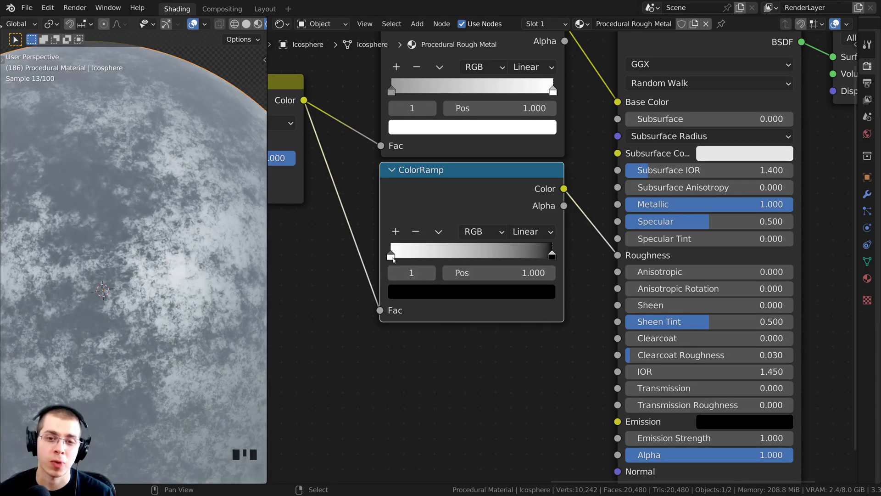
{"action": "middle_click_drag", "start_coordinate": [394, 260], "coordinate": [397, 274]}
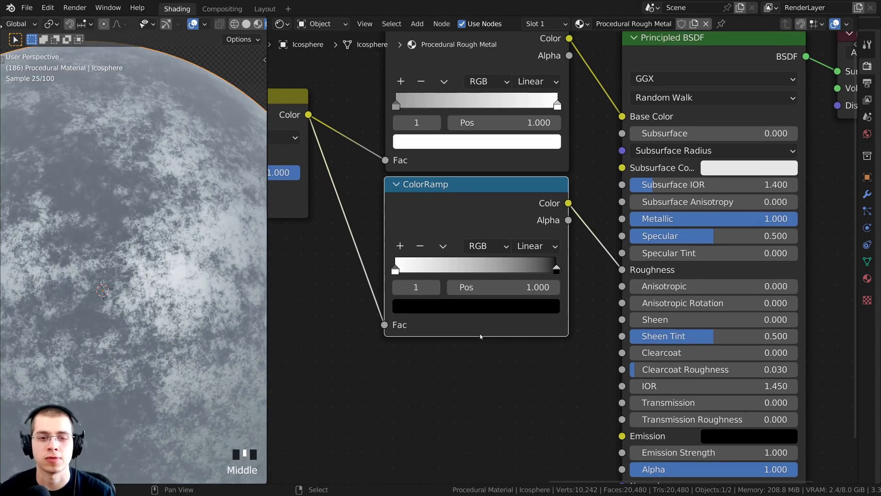
Set the Roughness ColorRamp's black stop to dark grey, hex 444444, and its white stop to hex 575757
{"action": "left_click", "coordinate": [484, 307]}
{"action": "left_click_drag", "start_coordinate": [523, 190], "coordinate": [523, 169]}
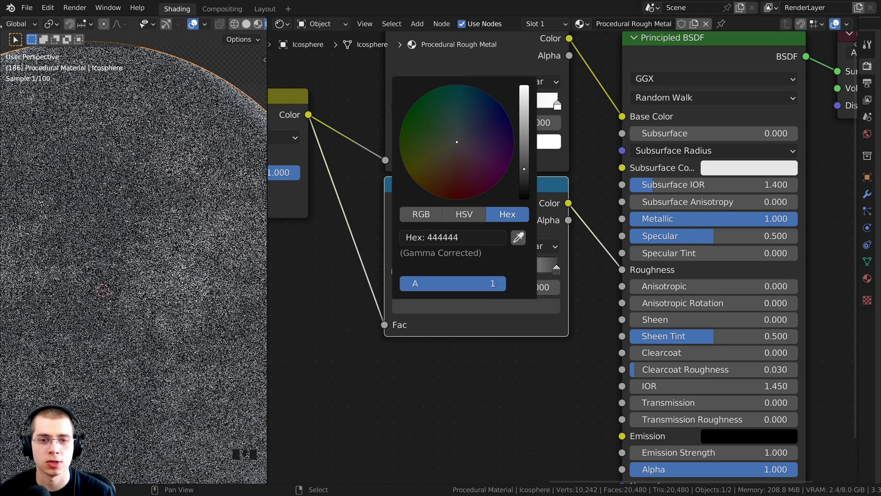
{"action": "left_click", "coordinate": [395, 271]}
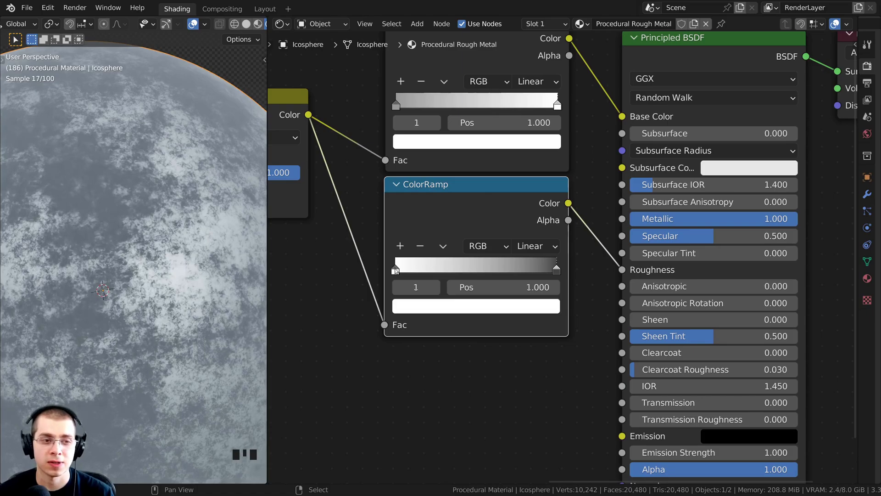
{"action": "left_click", "coordinate": [410, 305]}
{"action": "left_click_drag", "start_coordinate": [524, 95], "coordinate": [523, 120]}
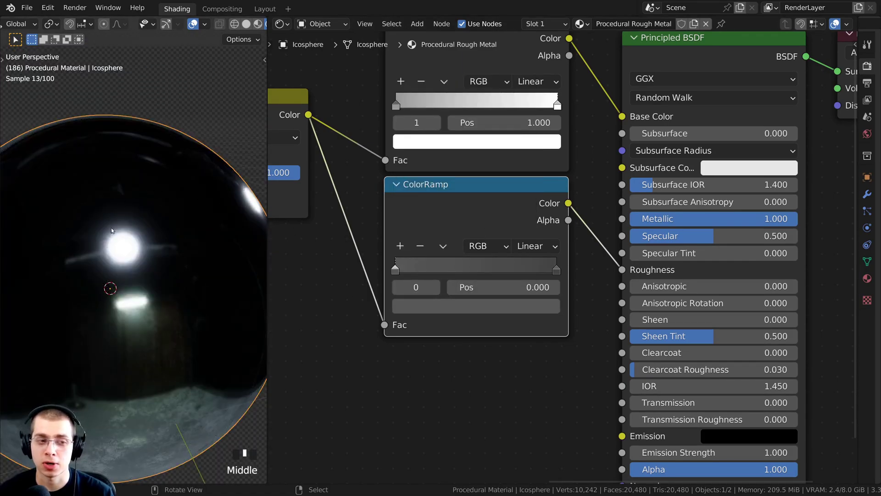
Set the Roughness ColorRamp's stop at position 0 back to white, hex FFFFFF, to compare the reflections
{"action": "middle_click_drag", "start_coordinate": [170, 278], "coordinate": [169, 282]}
{"action": "left_click", "coordinate": [413, 305]}
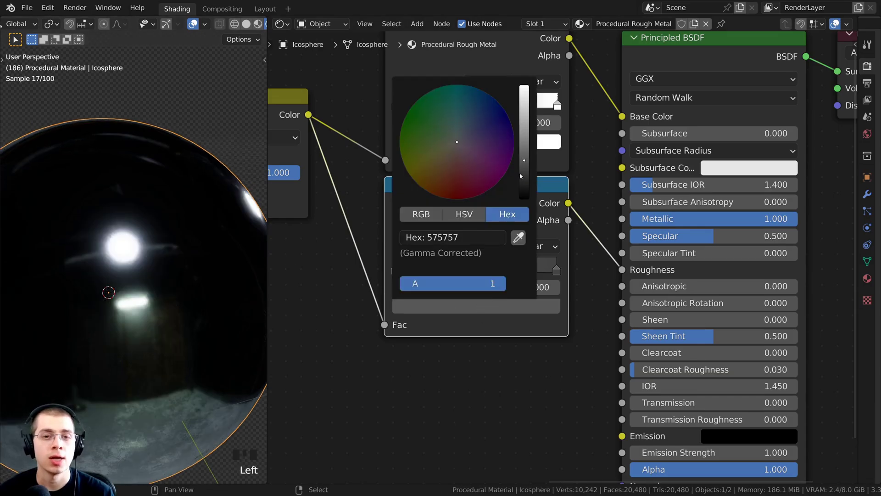
{"action": "left_click_drag", "start_coordinate": [524, 159], "coordinate": [523, 87]}
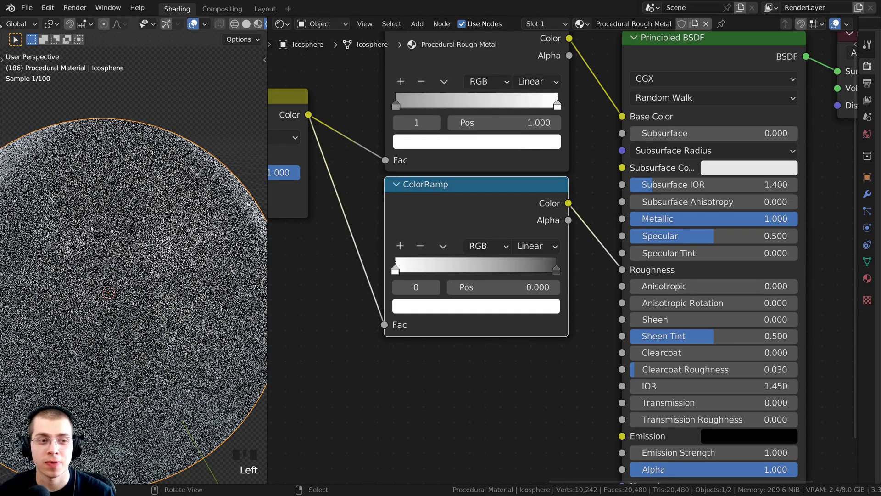
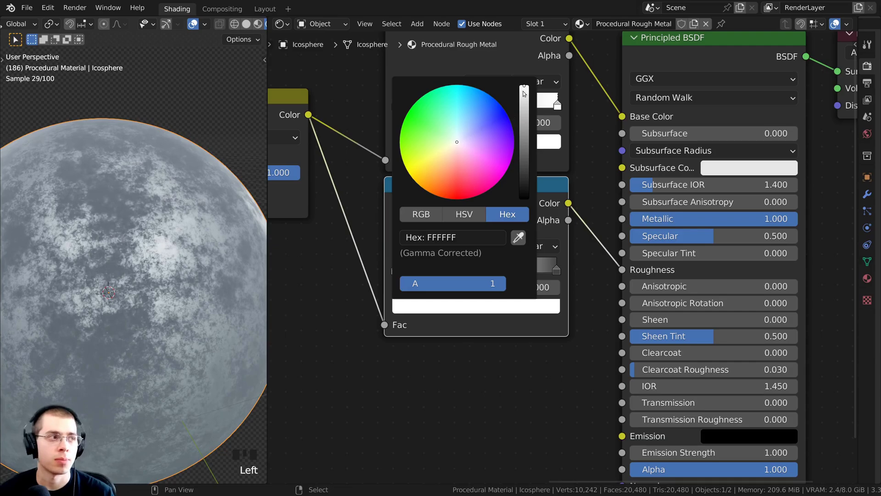
Set the Roughness ColorRamp's stop at position 0 to light grey, hex A6A6A6, and check both stops' colors
{"action": "left_click_drag", "start_coordinate": [524, 94], "coordinate": [524, 129]}
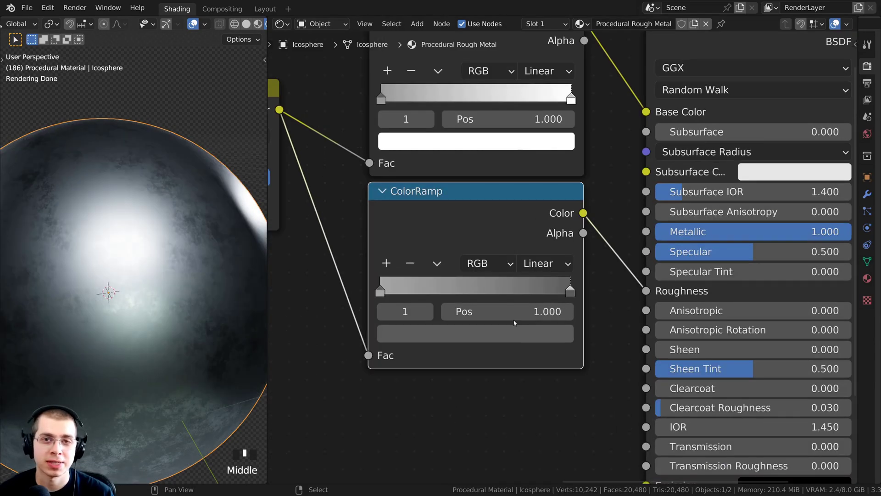
{"action": "left_click", "coordinate": [477, 337]}
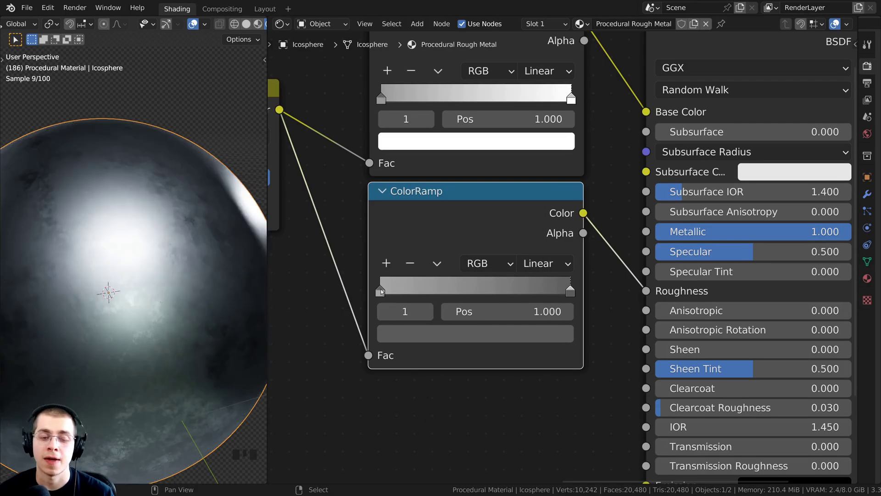
{"action": "left_click", "coordinate": [380, 293]}
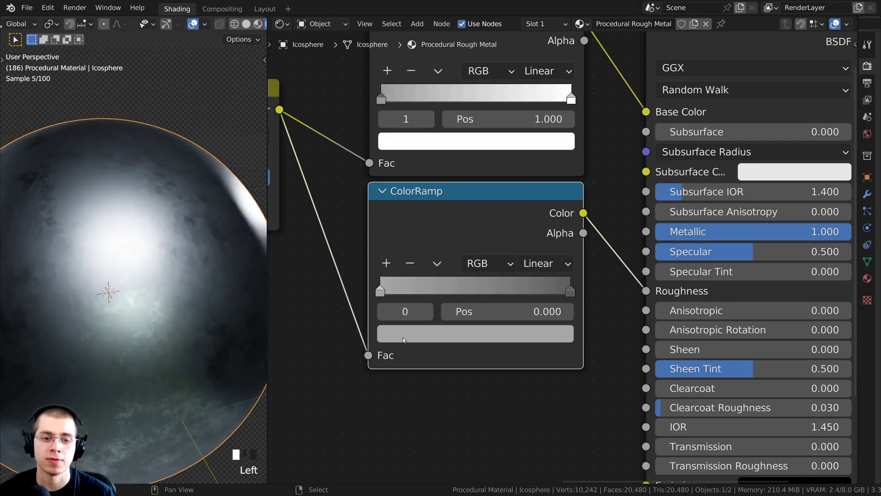
{"action": "left_click", "coordinate": [403, 337]}
{"action": "left_click", "coordinate": [507, 233]}
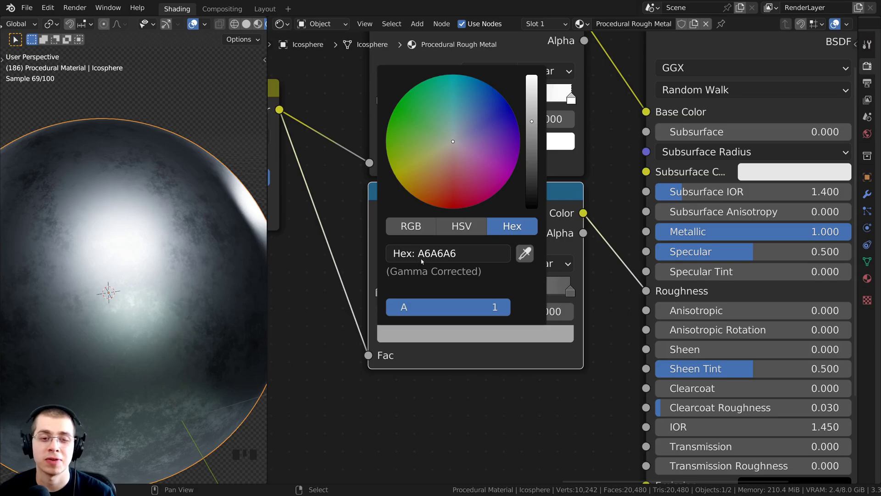
{"action": "scroll", "coordinate": [474, 362], "scroll_direction": "down", "scroll_amount": 4}
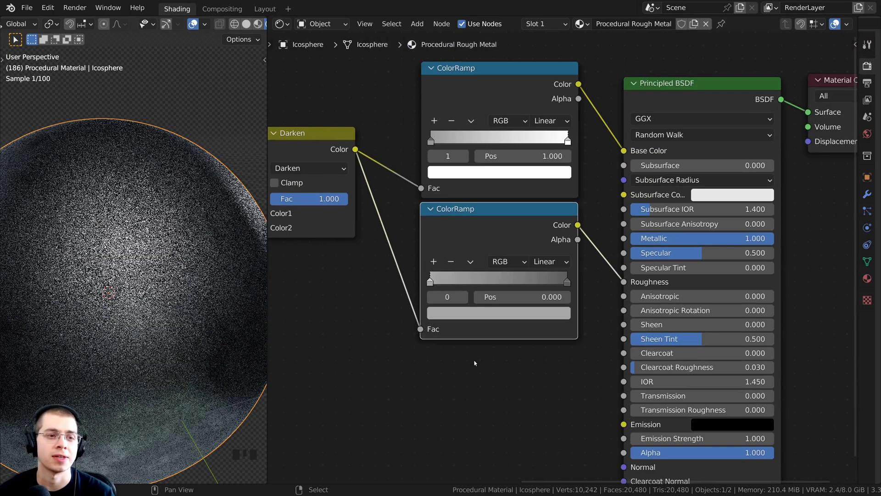
Link the Darken node's Color directly to the Principled BSDF's Normal and examine the effect on the sphere
{"action": "middle_click_drag", "start_coordinate": [475, 362], "coordinate": [511, 323]}
{"action": "middle_click_drag", "start_coordinate": [220, 293], "coordinate": [194, 299]}
{"action": "scroll", "coordinate": [484, 273], "scroll_direction": "down", "scroll_amount": 3}
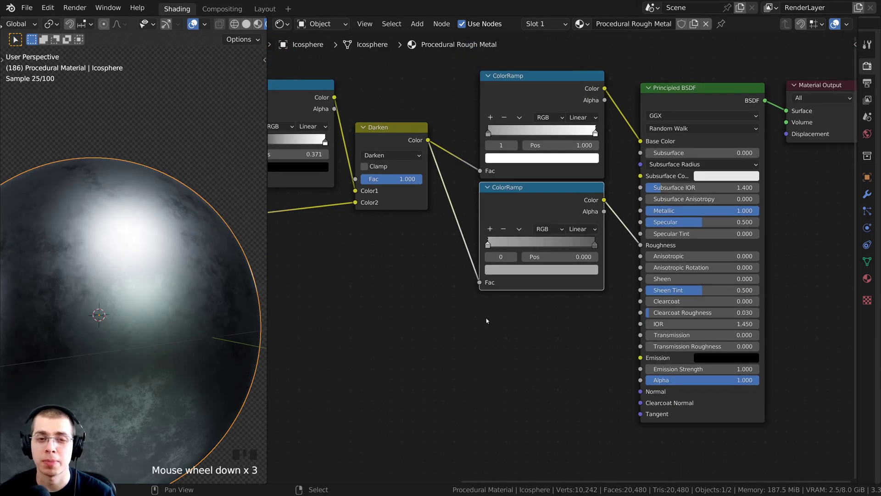
{"action": "left_click", "coordinate": [424, 124]}
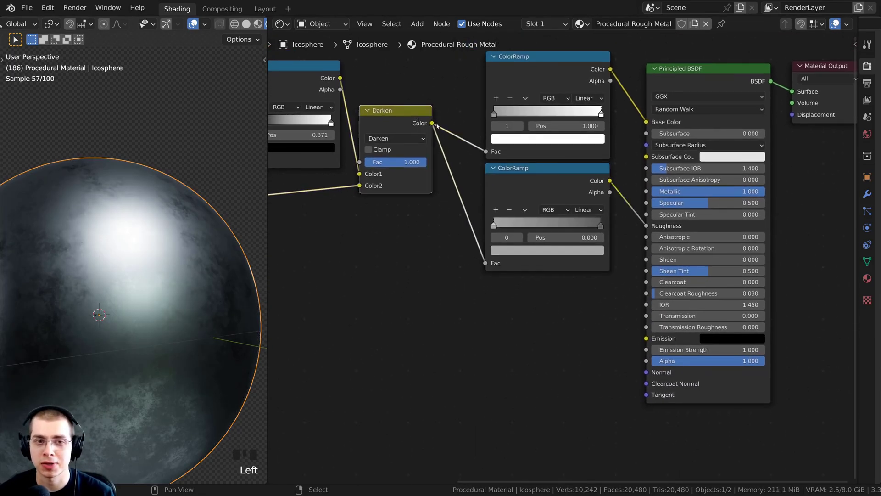
{"action": "left_click_drag", "start_coordinate": [434, 124], "coordinate": [644, 376]}
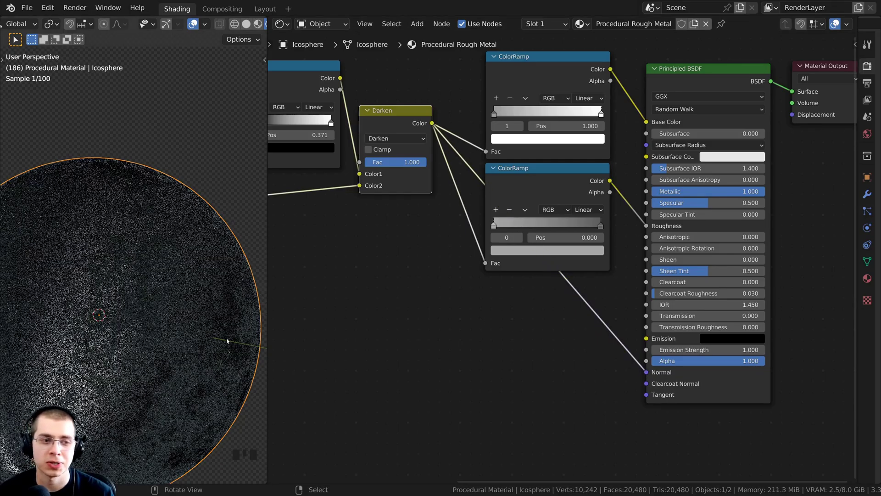
{"action": "middle_click_drag", "start_coordinate": [220, 331], "coordinate": [155, 323]}
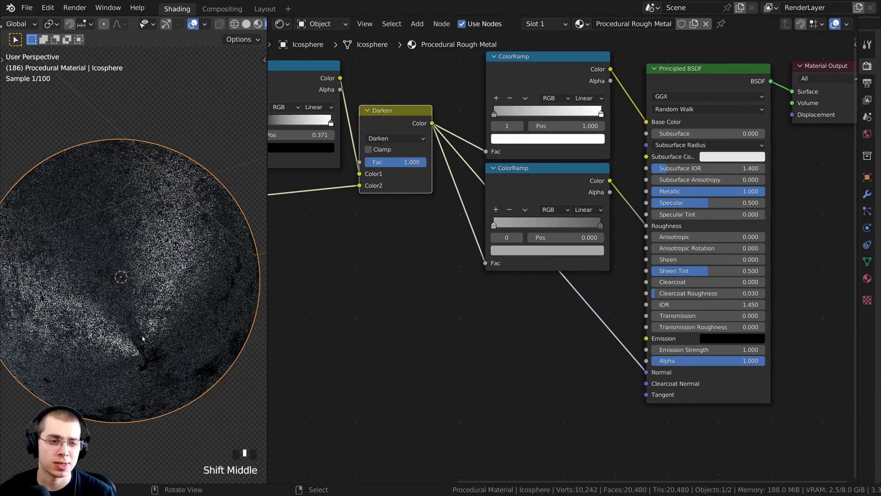
{"action": "scroll", "coordinate": [156, 324], "scroll_direction": "up", "scroll_amount": 3}
{"action": "scroll", "coordinate": [153, 286], "scroll_direction": "up", "scroll_amount": 2}
{"action": "middle_click_drag", "start_coordinate": [474, 252], "coordinate": [494, 296]}
{"action": "scroll", "coordinate": [495, 296], "scroll_direction": "up", "scroll_amount": 2}
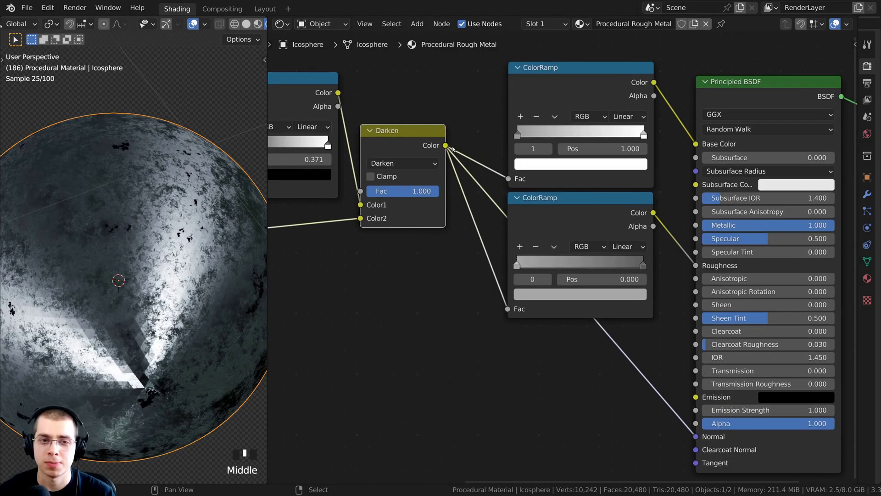
{"action": "middle_click_drag", "start_coordinate": [695, 436], "coordinate": [629, 386]}
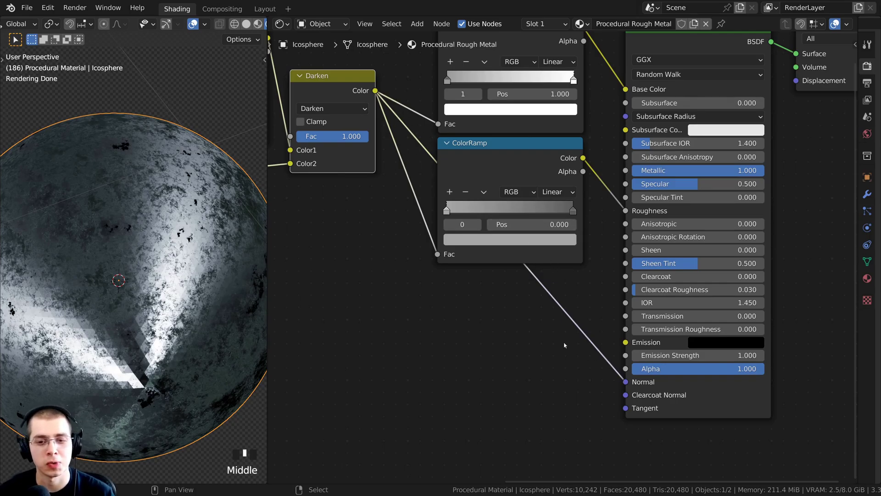
{"action": "middle_click_drag", "start_coordinate": [471, 299], "coordinate": [468, 297]}
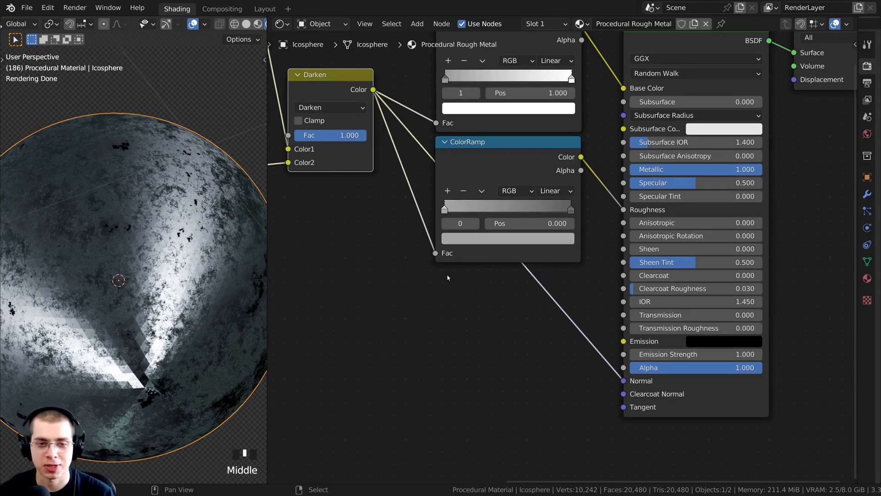
Add a Bump node and insert it on the link between the Darken node and the Principled BSDF's Normal input
{"action": "key", "text": "shift+a"}
{"action": "left_click", "coordinate": [411, 275]}
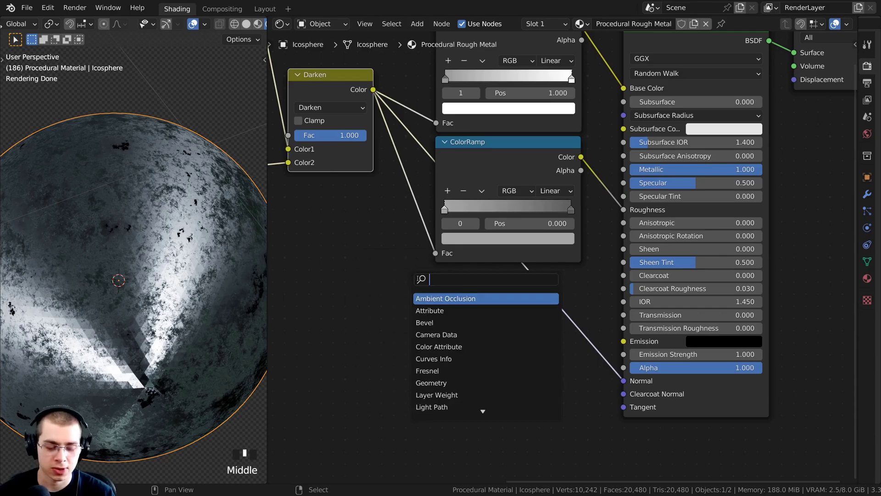
{"action": "type", "text": "bump"}
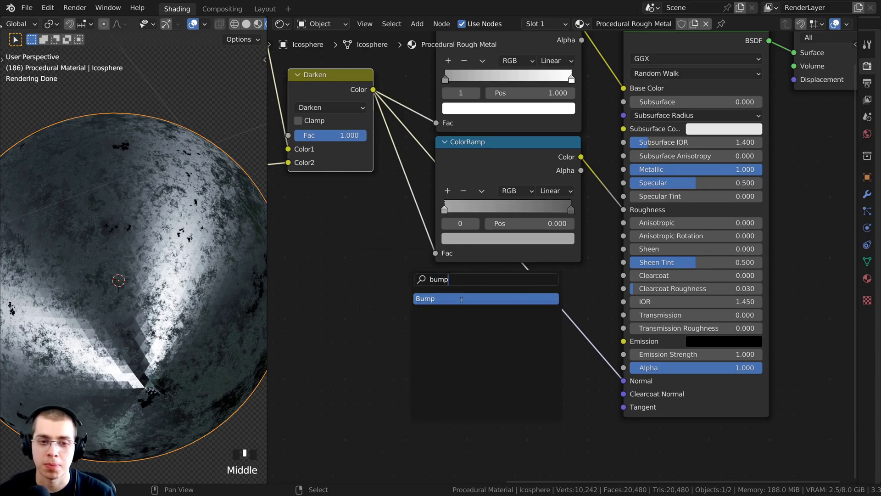
{"action": "left_click", "coordinate": [461, 299]}
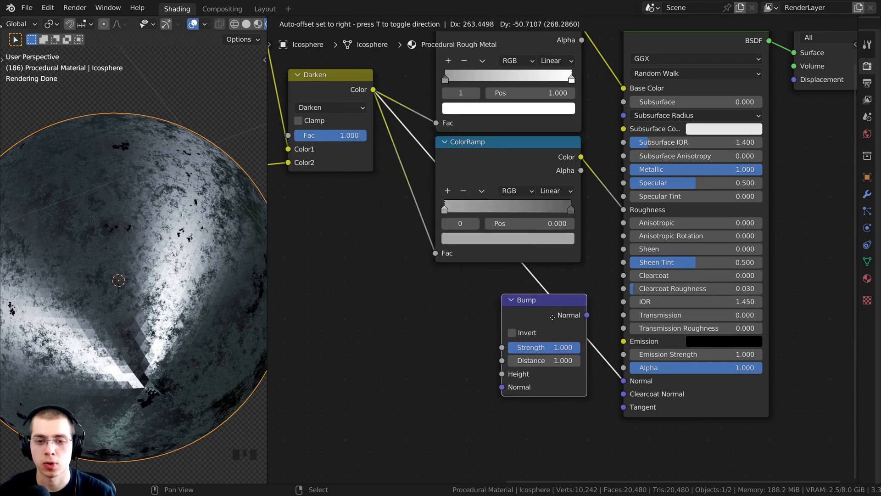
{"action": "left_click", "coordinate": [541, 316]}
{"action": "left_click_drag", "start_coordinate": [543, 315], "coordinate": [543, 308]}
Move the Darken node lower and reconnect its Color link from the Bump node's Normal input to its Height input
{"action": "middle_click_drag", "start_coordinate": [545, 307], "coordinate": [565, 296]}
{"action": "scroll", "coordinate": [564, 296], "scroll_direction": "down", "scroll_amount": 3}
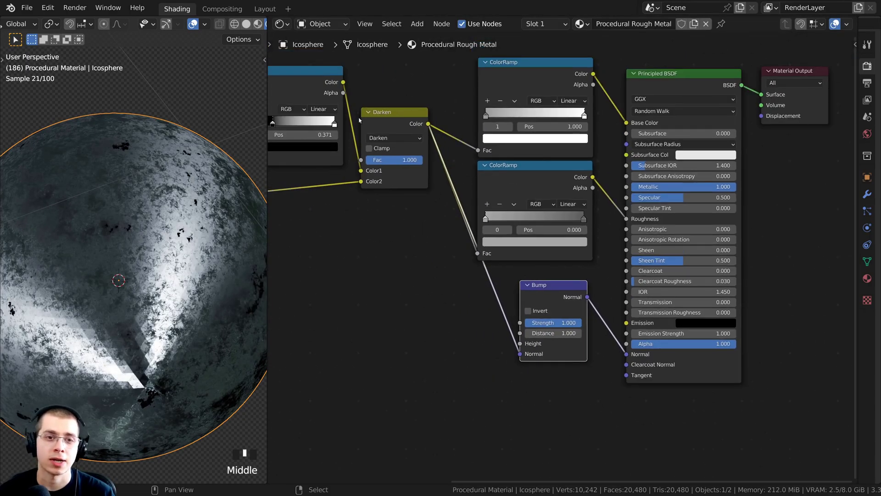
{"action": "left_click_drag", "start_coordinate": [360, 121], "coordinate": [356, 169]}
{"action": "scroll", "coordinate": [416, 168], "scroll_direction": "up", "scroll_amount": 1}
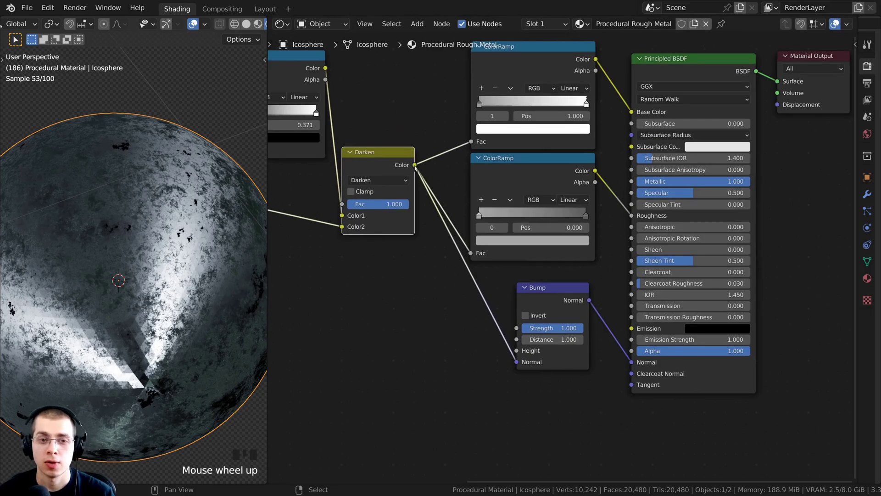
{"action": "left_click_drag", "start_coordinate": [513, 351], "coordinate": [516, 350]}
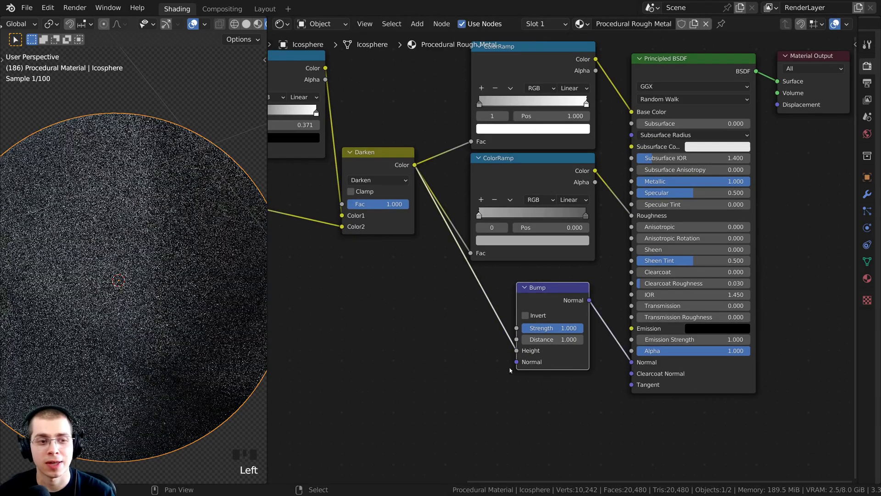
Inspect the bumps on the sphere up close and set the Bump node's Strength to 0.1
{"action": "scroll", "coordinate": [203, 272], "scroll_direction": "up", "scroll_amount": 3}
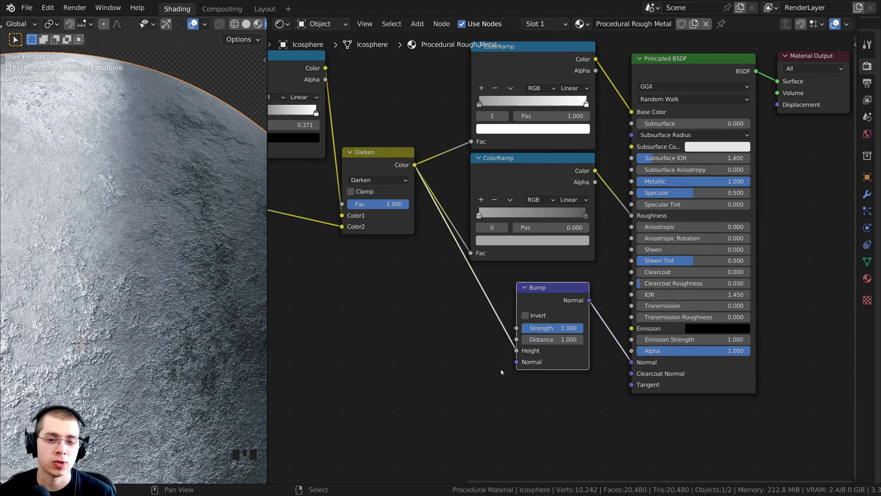
{"action": "scroll", "coordinate": [540, 335], "scroll_direction": "up", "scroll_amount": 2}
{"action": "left_click", "coordinate": [537, 332]}
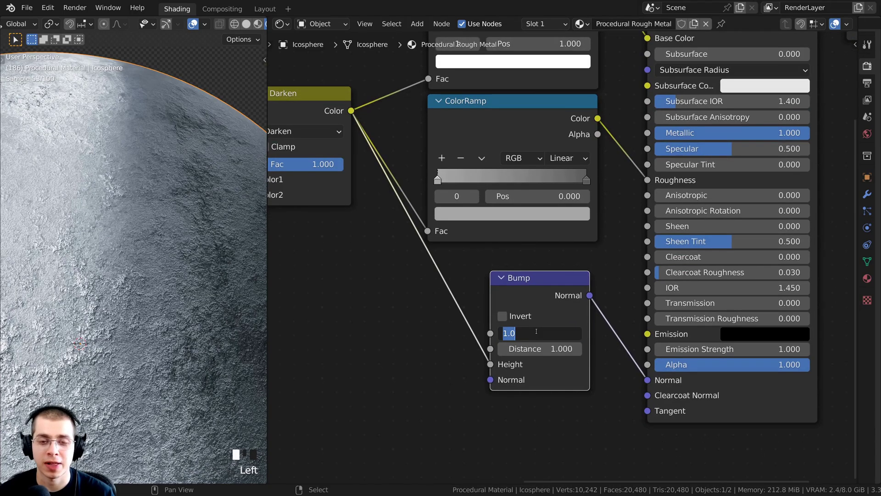
{"action": "type", "text": ".1"}
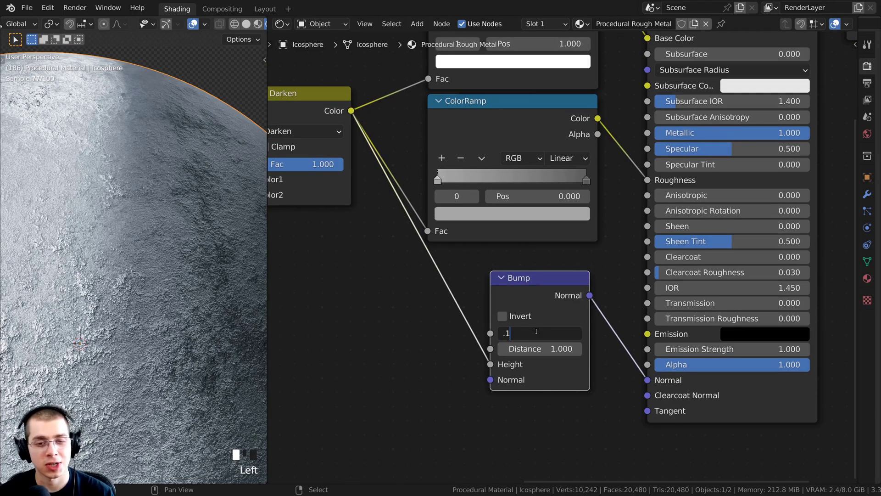
{"action": "key", "text": "Return"}
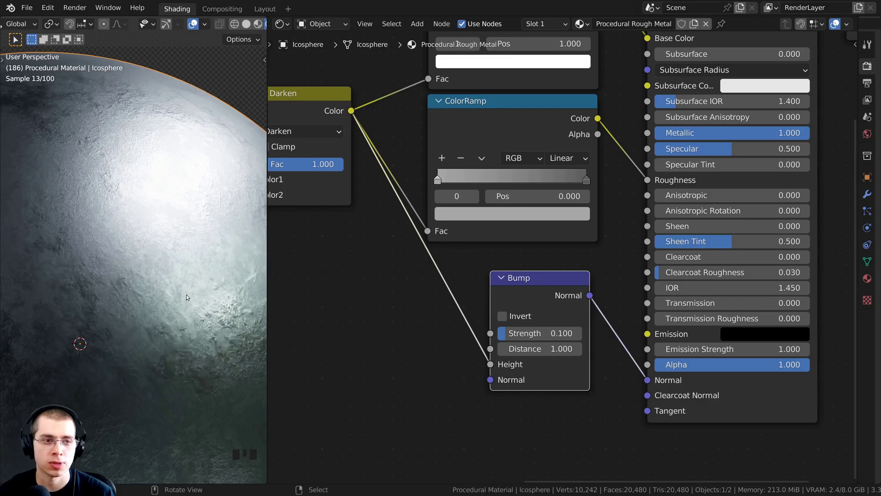
Switch the viewport to the camera view, bring the whole node tree into view, and render the final image
{"action": "key", "text": "KP_0"}
{"action": "scroll", "coordinate": [518, 297], "scroll_direction": "down", "scroll_amount": 7}
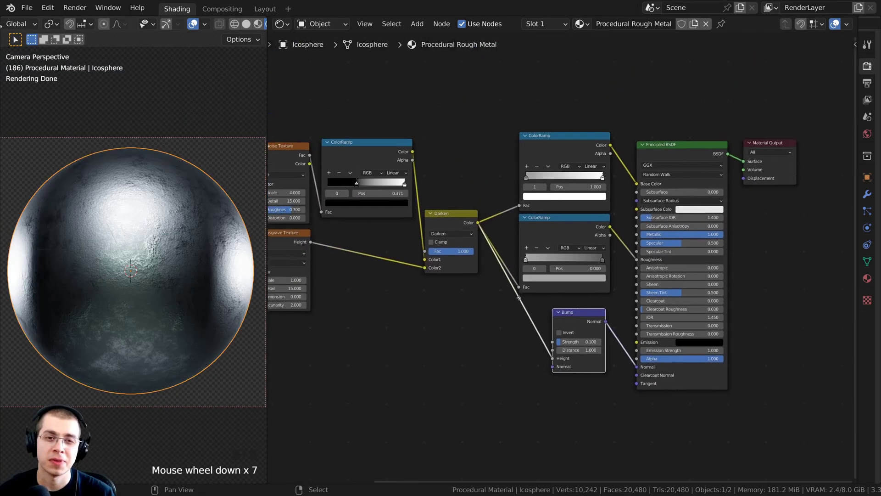
{"action": "middle_click_drag", "start_coordinate": [519, 298], "coordinate": [557, 354]}
{"action": "scroll", "coordinate": [526, 248], "scroll_direction": "down", "scroll_amount": 2}
{"action": "middle_click_drag", "start_coordinate": [538, 232], "coordinate": [574, 233]}
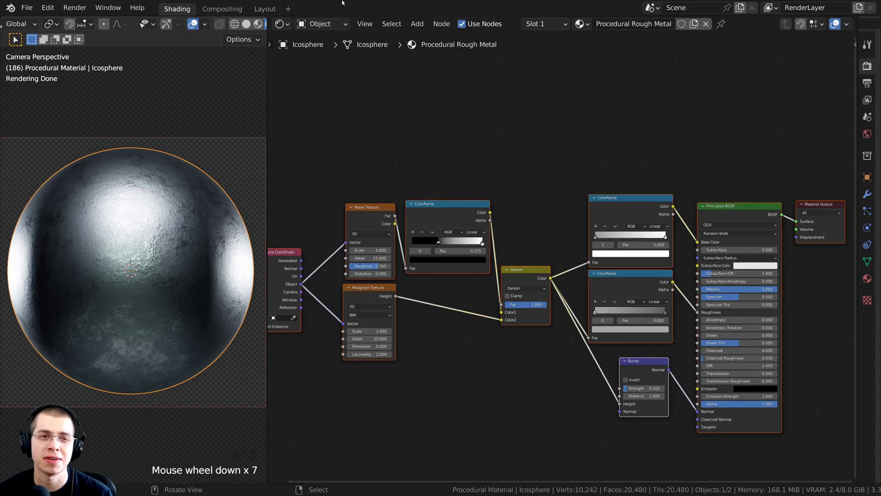
{"action": "key", "text": "F12"}
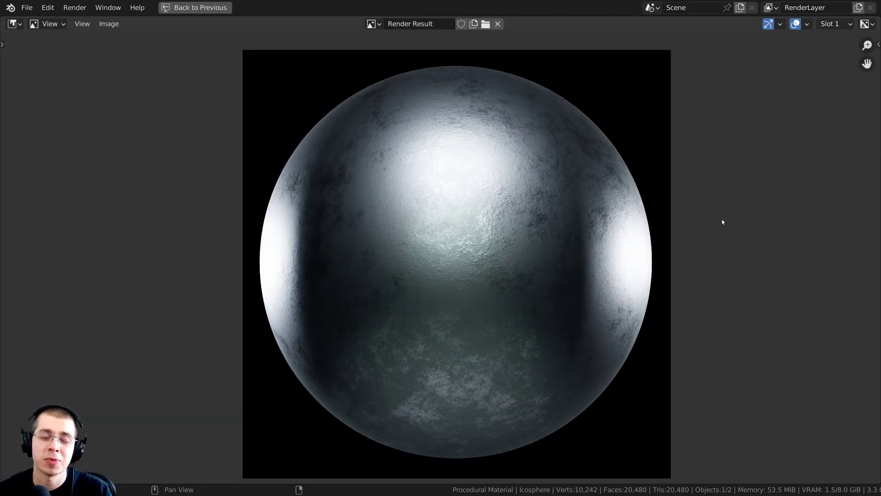